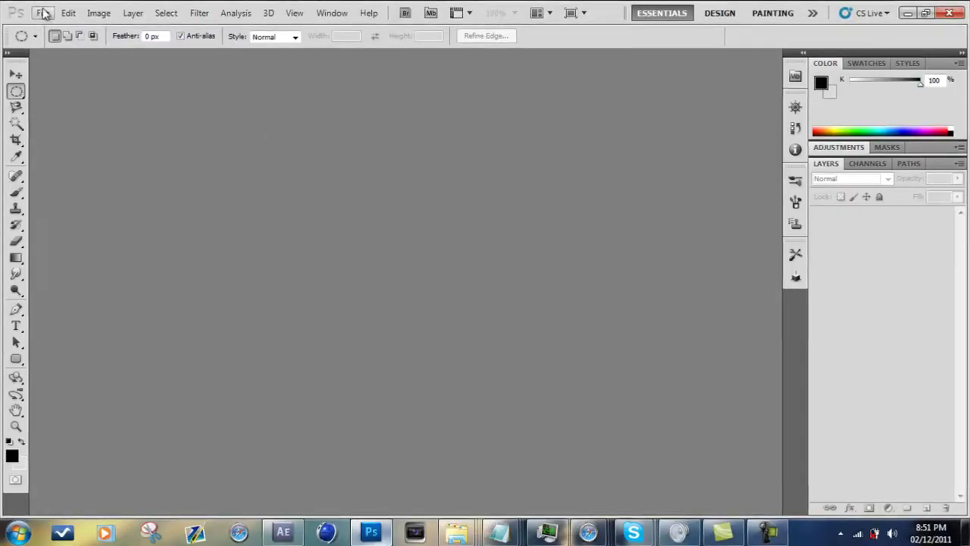
# - Create a new 800 × 800 px, 72 ppi white document
pyautogui.click(44, 12)
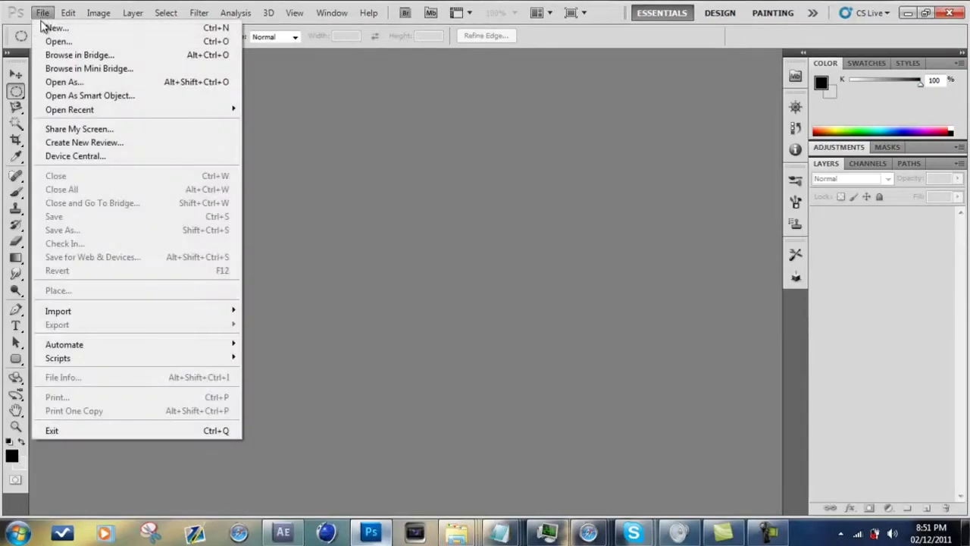
pyautogui.click(138, 30)
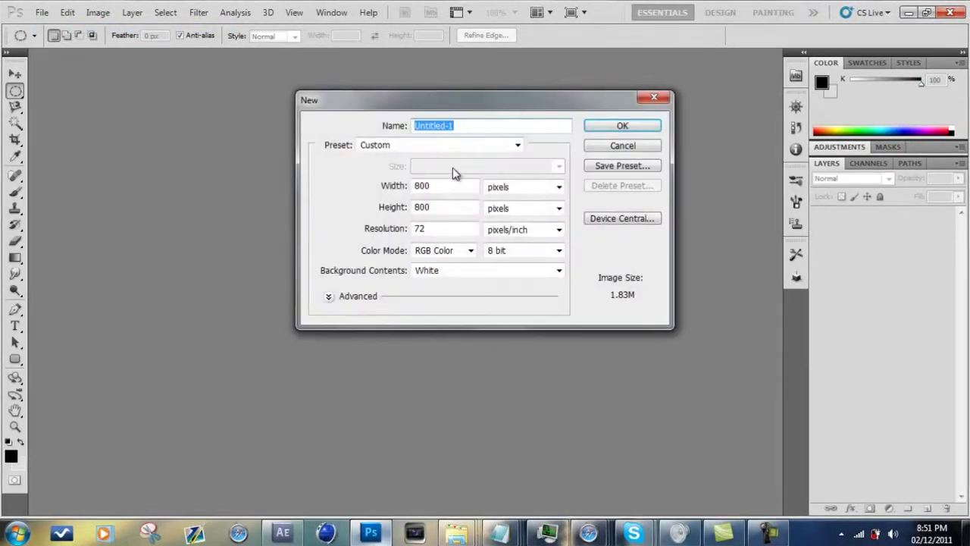
pyautogui.click(645, 128)
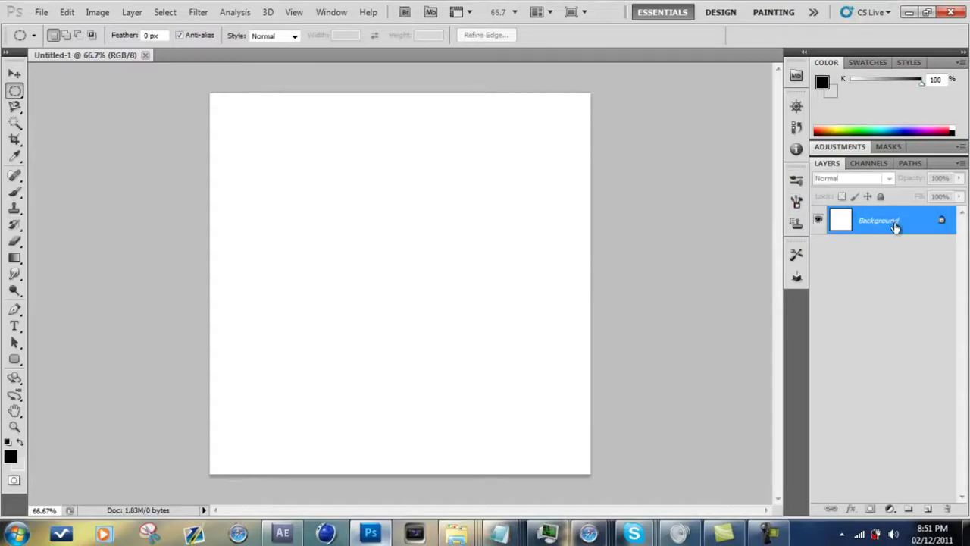
# - Convert the locked Background layer into an editable Layer 0
pyautogui.doubleClick(940, 220)
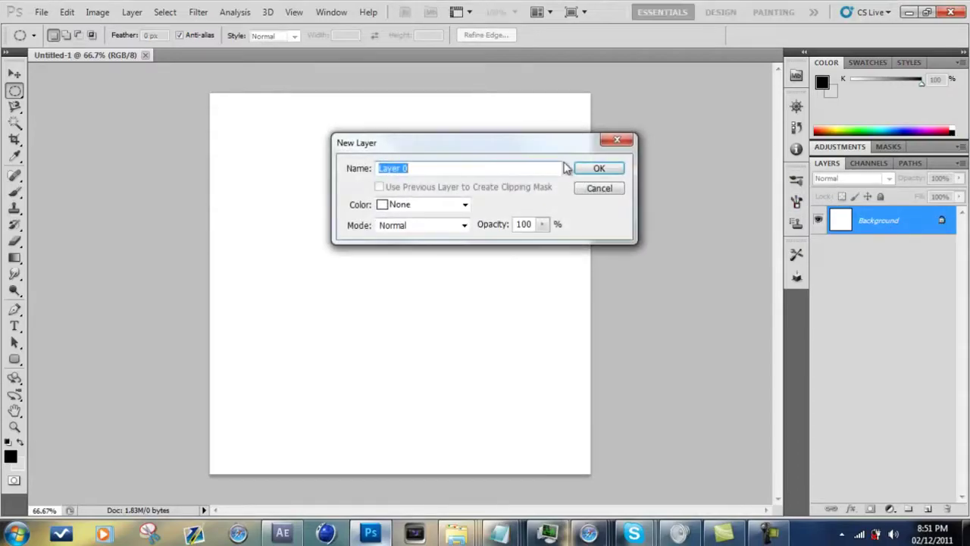
pyautogui.click(610, 167)
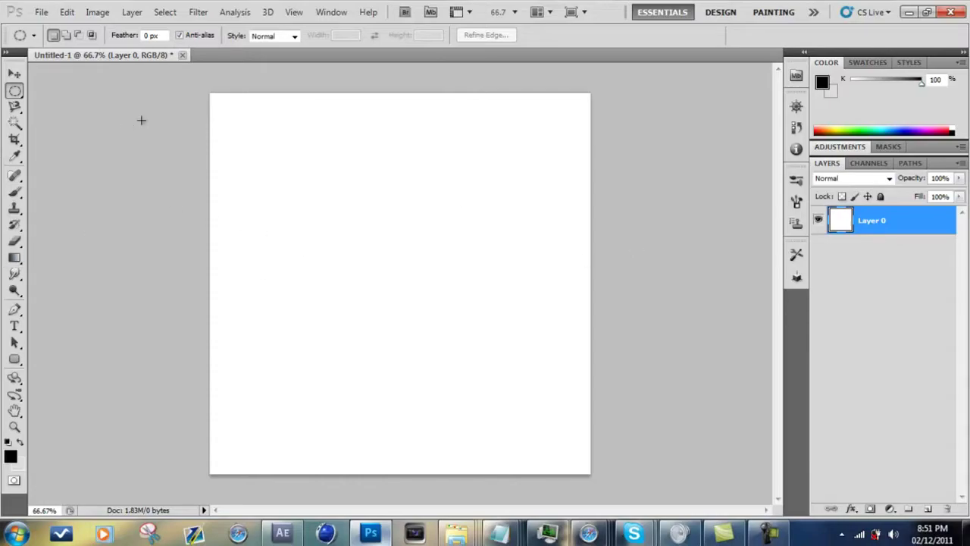
pyautogui.click(14, 258)
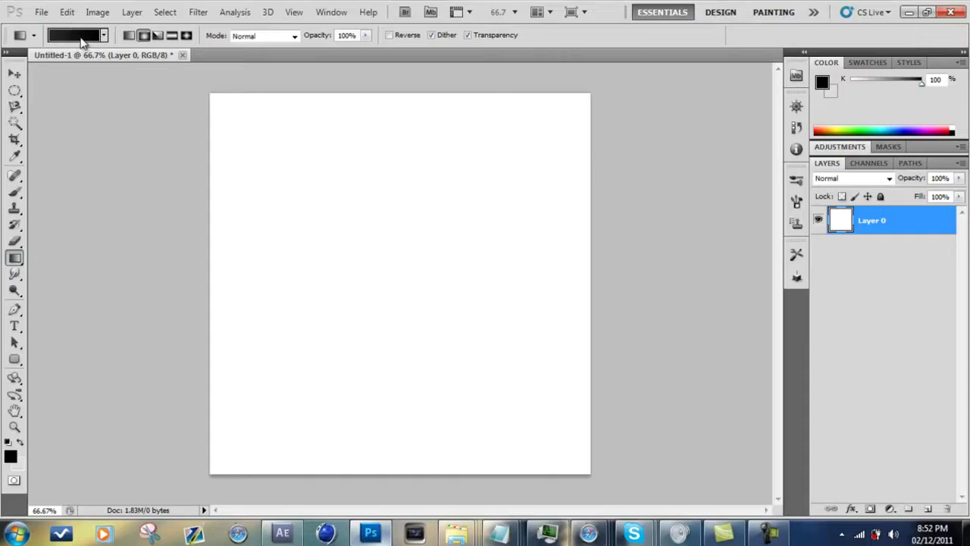
# - Fill Layer 0 with a dark grey-to-black radial gradient dragged across the canvas
pyautogui.click(84, 38)
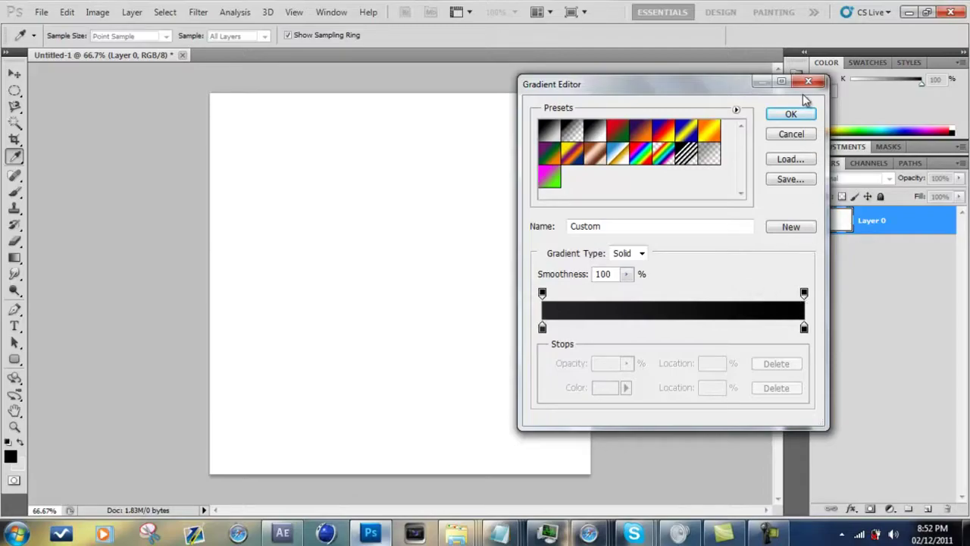
pyautogui.click(791, 114)
pyautogui.moveTo(392, 274); pyautogui.dragTo(126, 274)
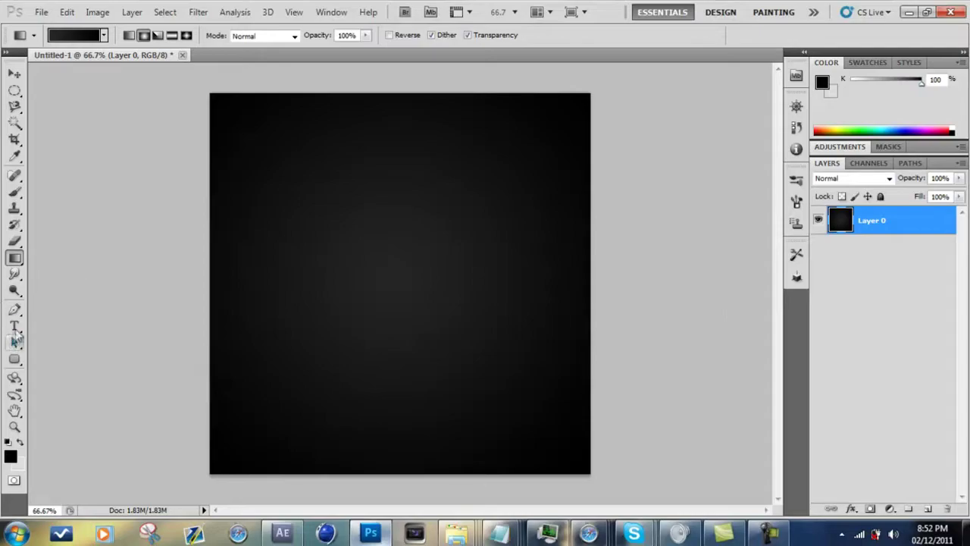
pyautogui.click(15, 326)
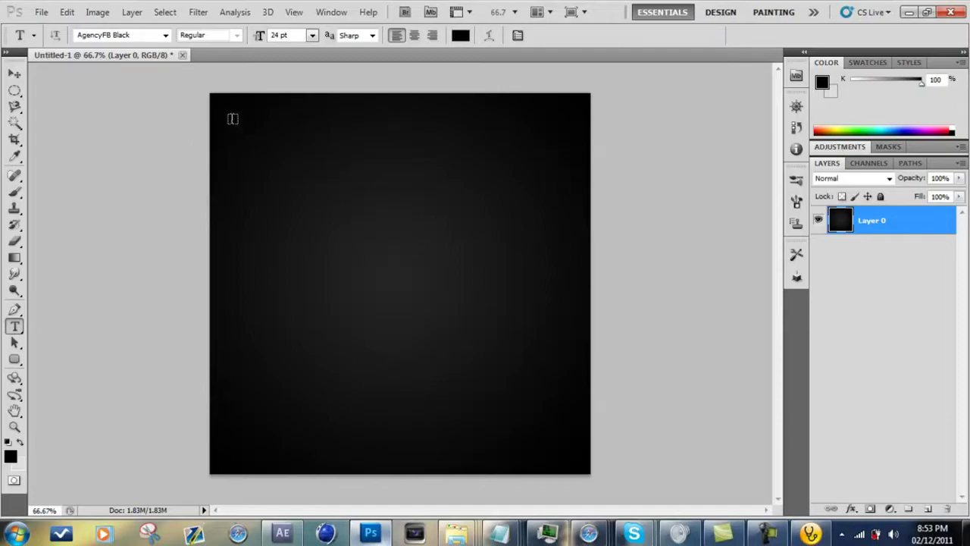
# - Start a text layer near the top-left and set the text colour to light grey
pyautogui.click(232, 119)
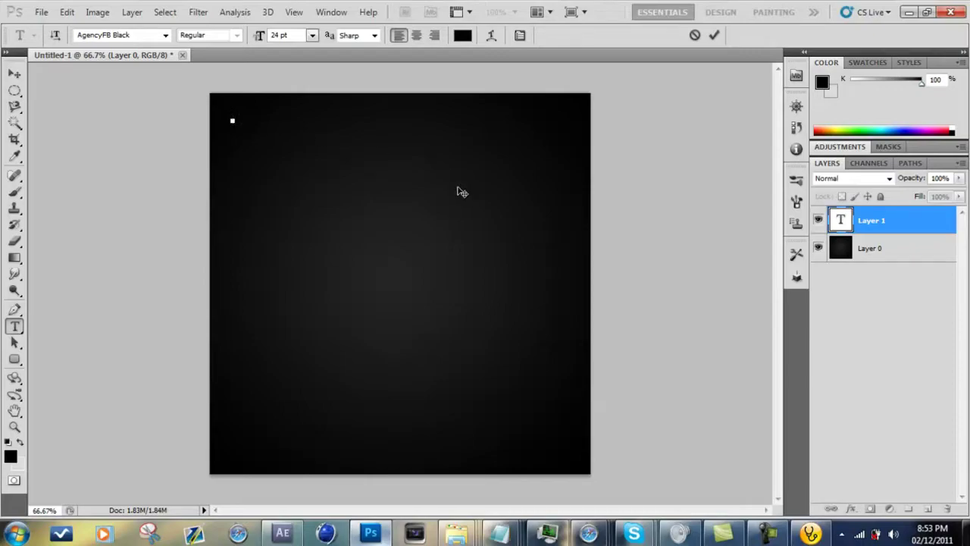
pyautogui.write('abcde')
pyautogui.press('BackSpace')
pyautogui.press('BackSpace')
pyautogui.press('BackSpace')
pyautogui.press('BackSpace')
pyautogui.press('BackSpace')
pyautogui.click(463, 35)
pyautogui.moveTo(626, 239); pyautogui.dragTo(619, 228)
pyautogui.click(929, 208)
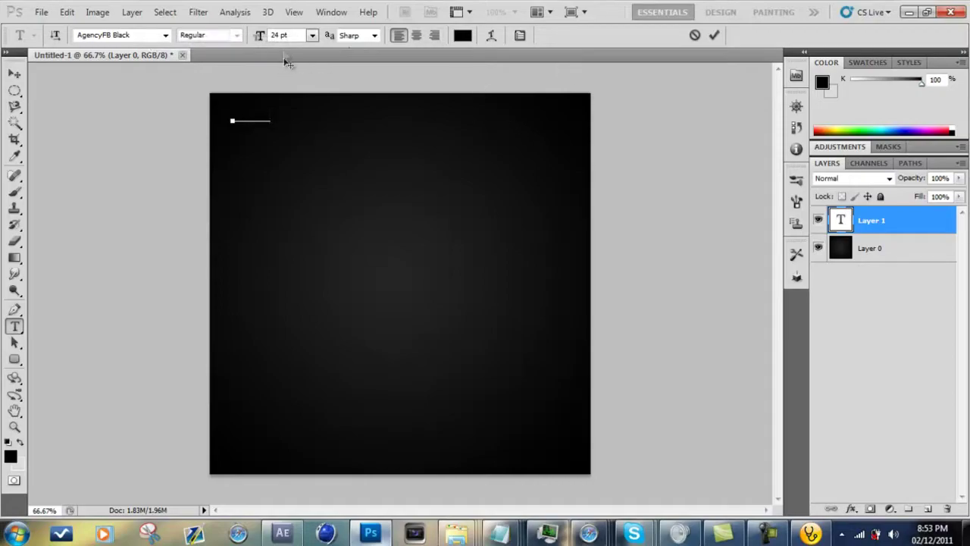
# - Pick a font from the font list for the typed text and commit the text layer
pyautogui.click(164, 35)
pyautogui.click(152, 50)
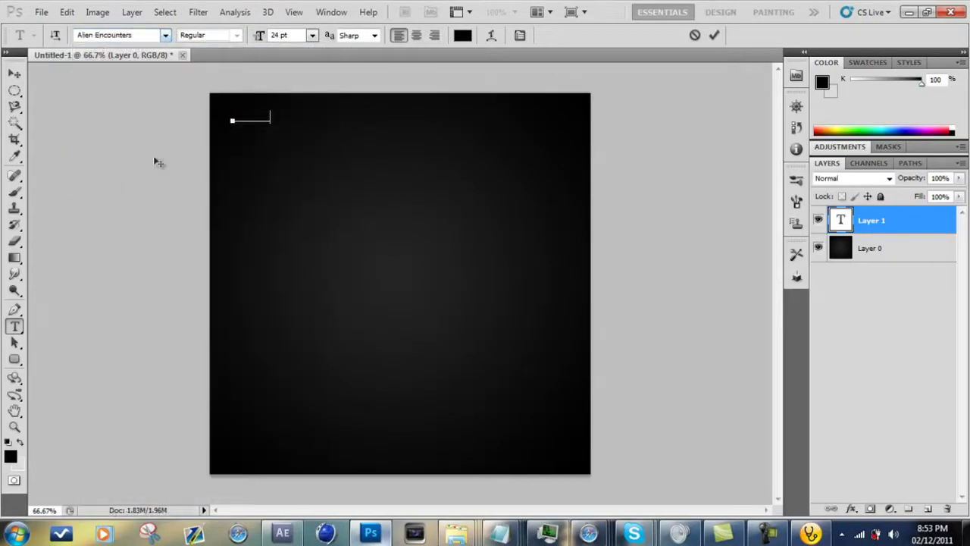
pyautogui.moveTo(271, 116); pyautogui.dragTo(388, 268)
pyautogui.click(14, 73)
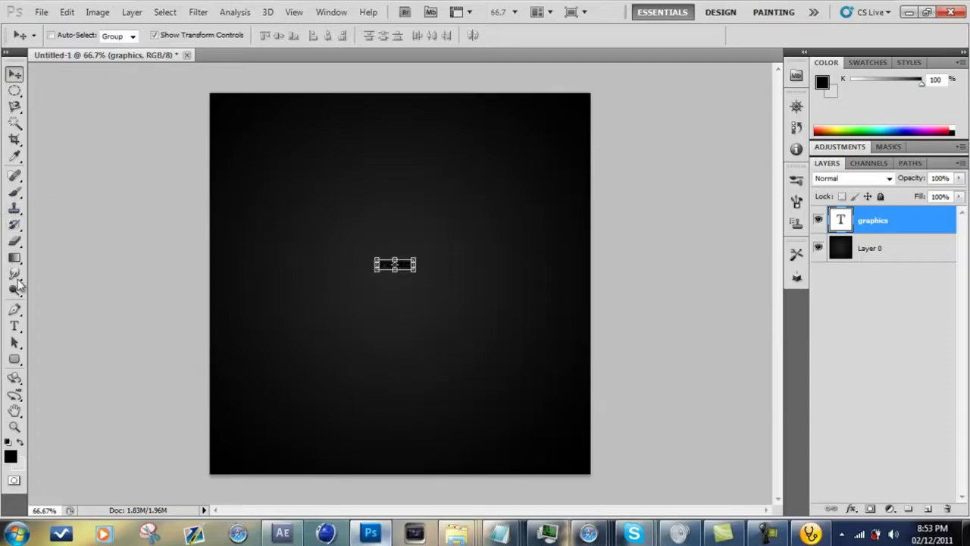
# - Reselect the word graphics and change its colour to white
pyautogui.click(15, 324)
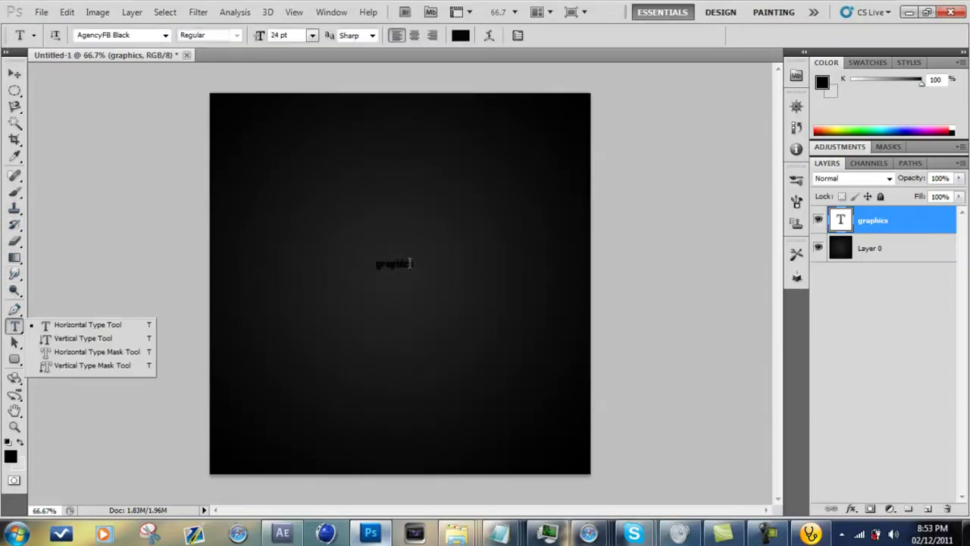
pyautogui.doubleClick(413, 263)
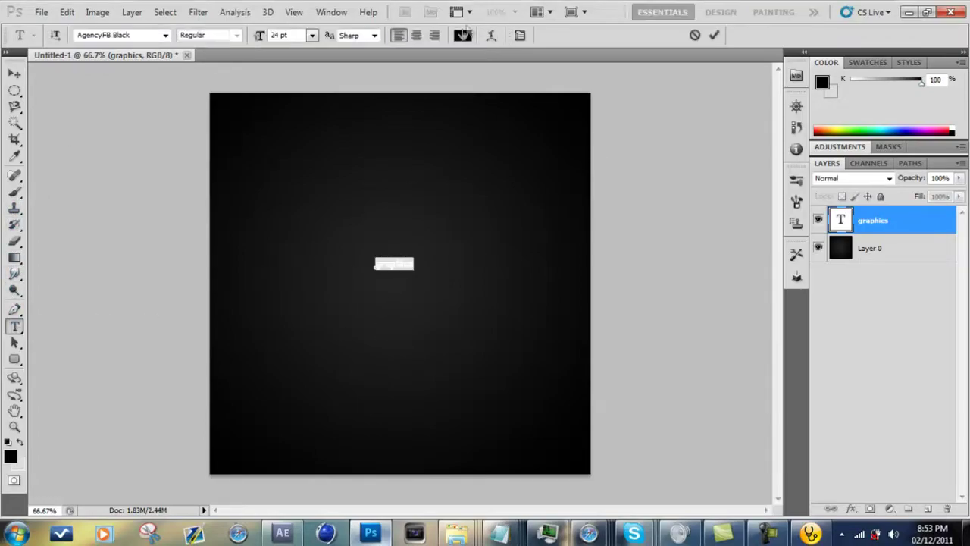
pyautogui.click(460, 35)
pyautogui.click(744, 312)
pyautogui.click(618, 209)
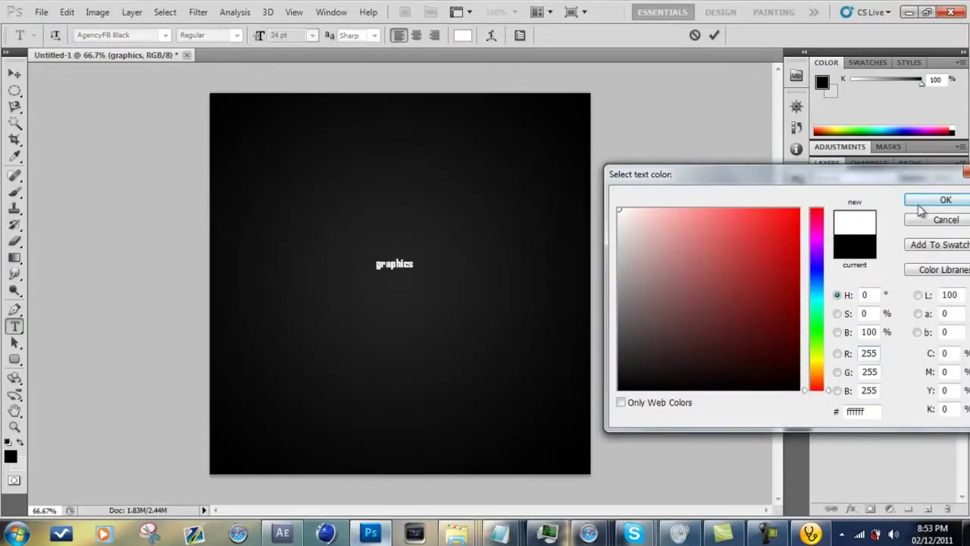
pyautogui.click(945, 199)
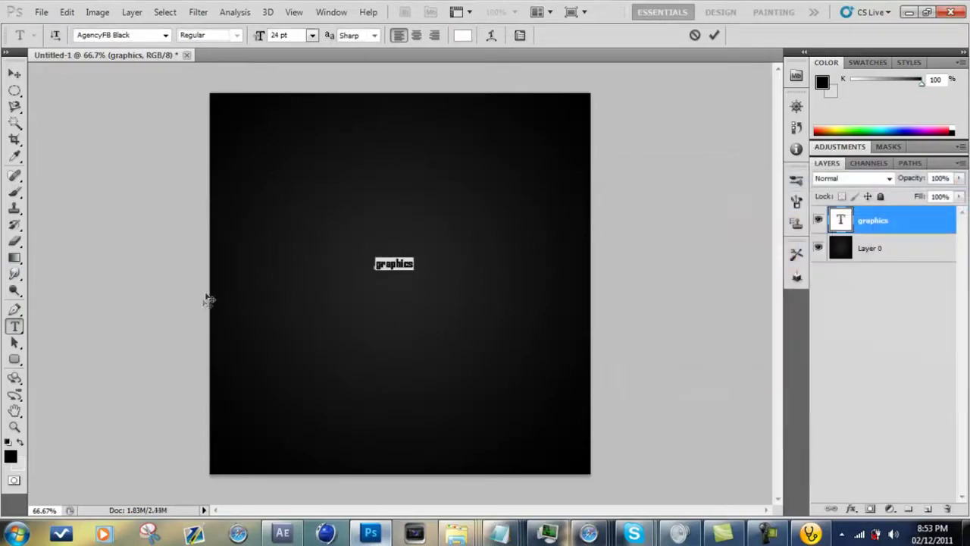
pyautogui.click(377, 266)
# - Retype the word in capitals as GRAPHICS
pyautogui.write('G')
pyautogui.press('Delete')
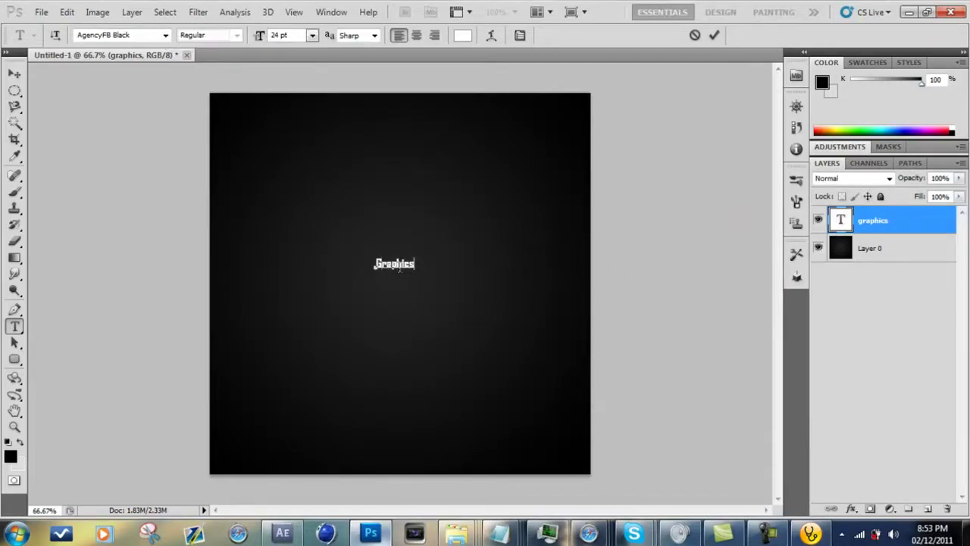
pyautogui.moveTo(415, 265); pyautogui.dragTo(381, 273)
pyautogui.write('Ra')
pyautogui.press('BackSpace')
pyautogui.write('APHICS')
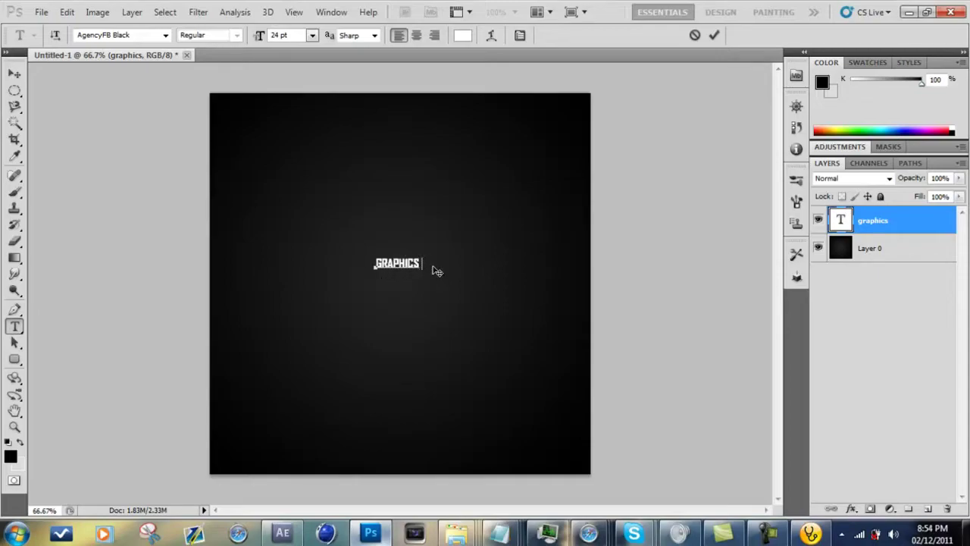
# - Copy GRAPHICS and paste it repeatedly to build one long line, then commit it
pyautogui.hotkey('ctrl', 'a')
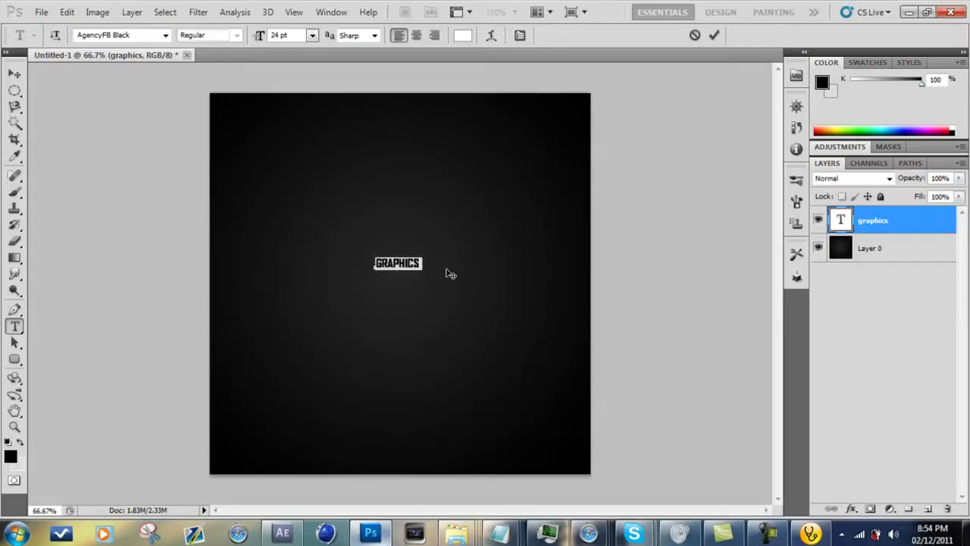
pyautogui.hotkey('ctrl', 'c')
pyautogui.hotkey('ctrl', 'v')
pyautogui.hotkey('ctrl', 'v')
pyautogui.hotkey('ctrl', 'v')
pyautogui.hotkey('ctrl', 'v')
pyautogui.hotkey('ctrl', 'v')
pyautogui.hotkey('ctrl', 'v')
pyautogui.hotkey('ctrl', 'v')
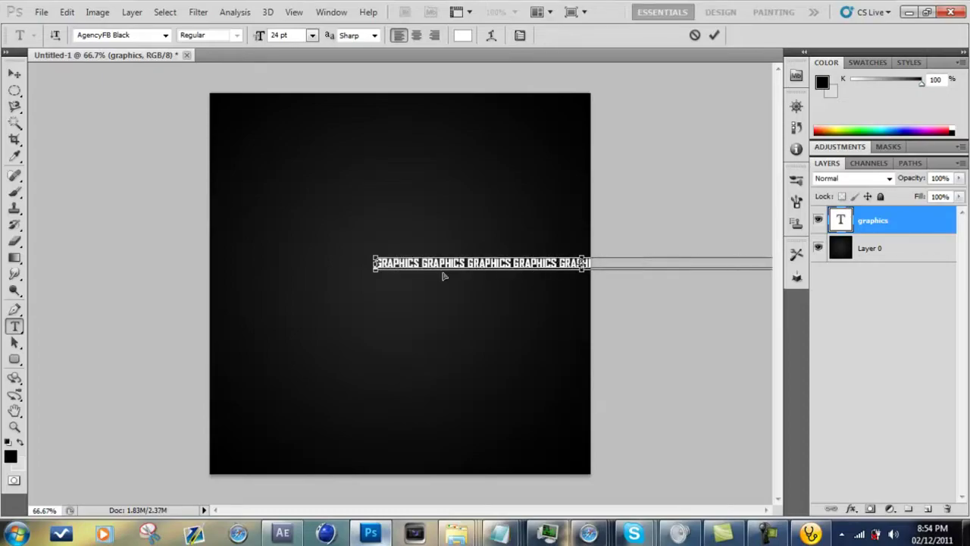
pyautogui.write('GRAPHICS GRAP')
pyautogui.hotkey('ctrl', 'Return')
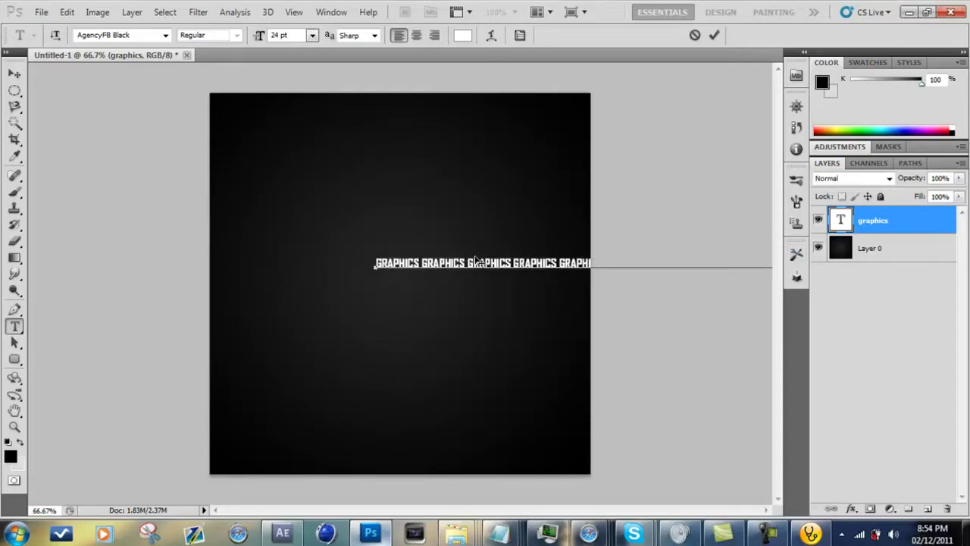
# - Paste the GRAPHICS line into four stacked rows
pyautogui.click(629, 267)
pyautogui.hotkey('ctrl', 'a')
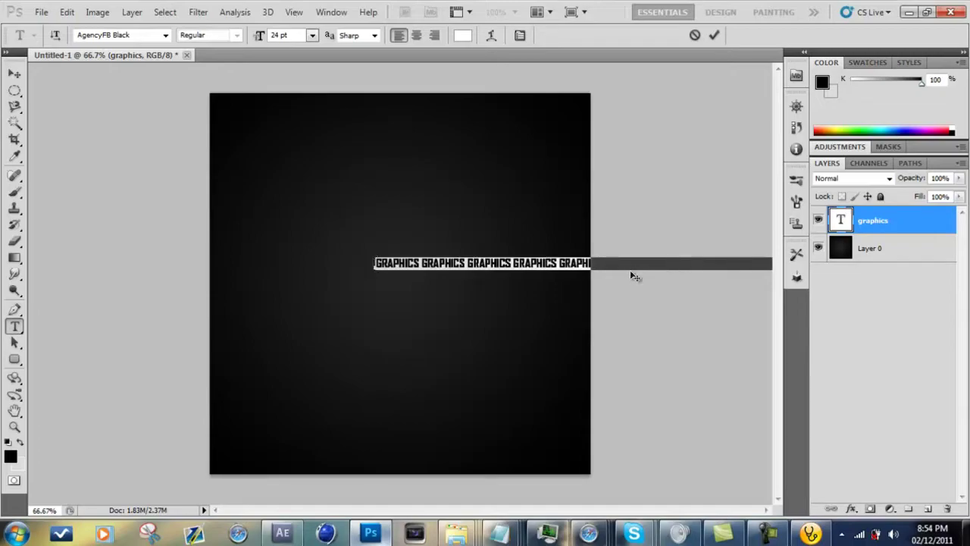
pyautogui.press('BackSpace')
pyautogui.hotkey('ctrl', 'v')
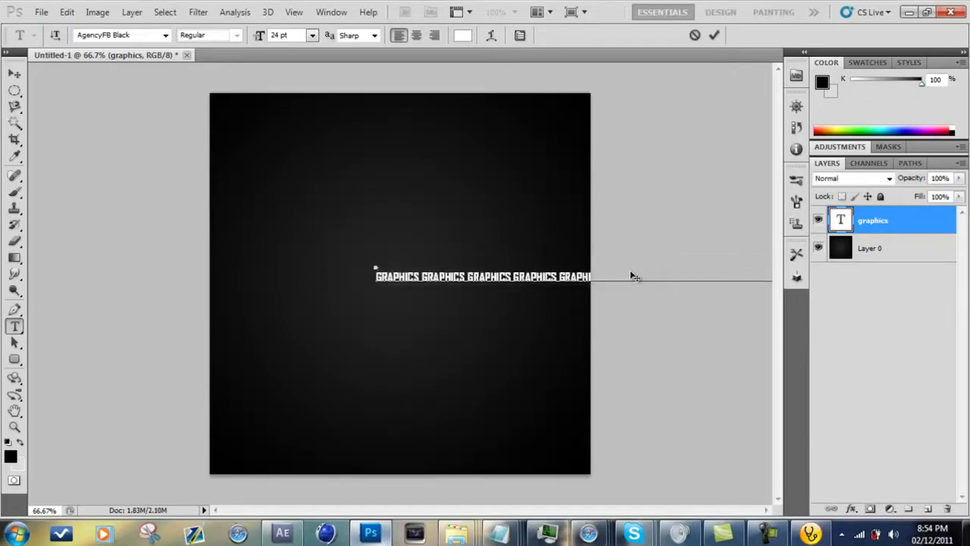
pyautogui.press('Return')
pyautogui.hotkey('ctrl', 'v')
pyautogui.press('Return')
pyautogui.hotkey('ctrl', 'v')
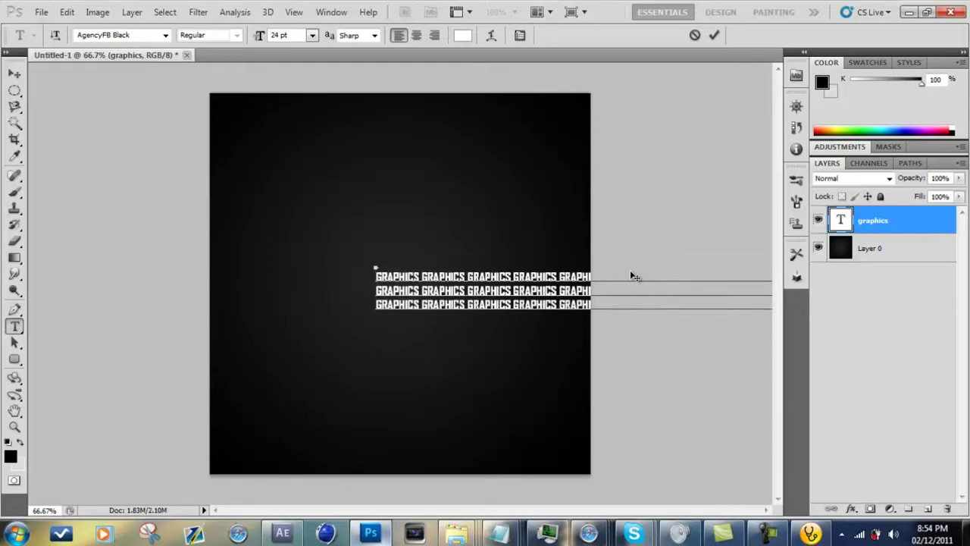
pyautogui.press('Return')
pyautogui.hotkey('ctrl', 'v')
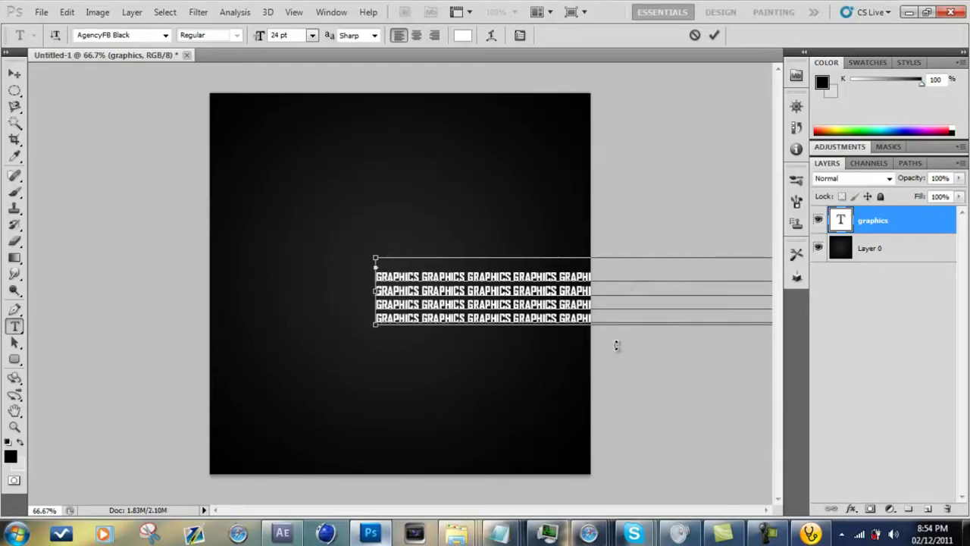
# - Move the GRAPHICS rows to the canvas top and reselect all their text
pyautogui.click(16, 74)
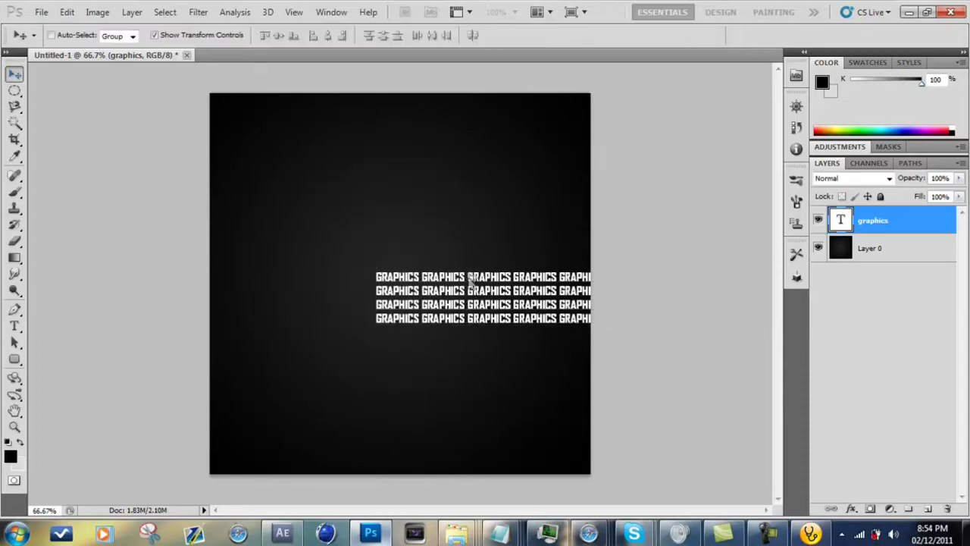
pyautogui.moveTo(473, 279); pyautogui.dragTo(253, 144)
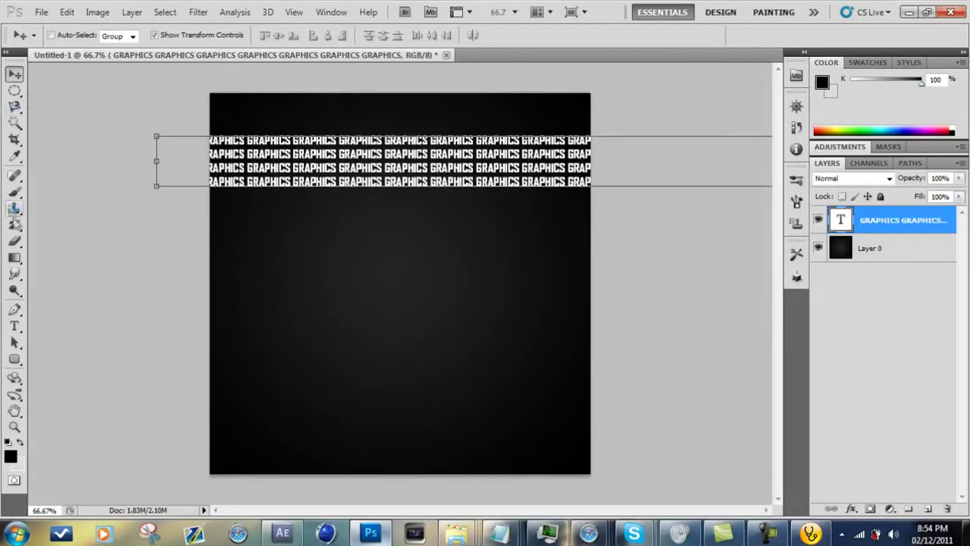
pyautogui.click(14, 325)
pyautogui.click(156, 130)
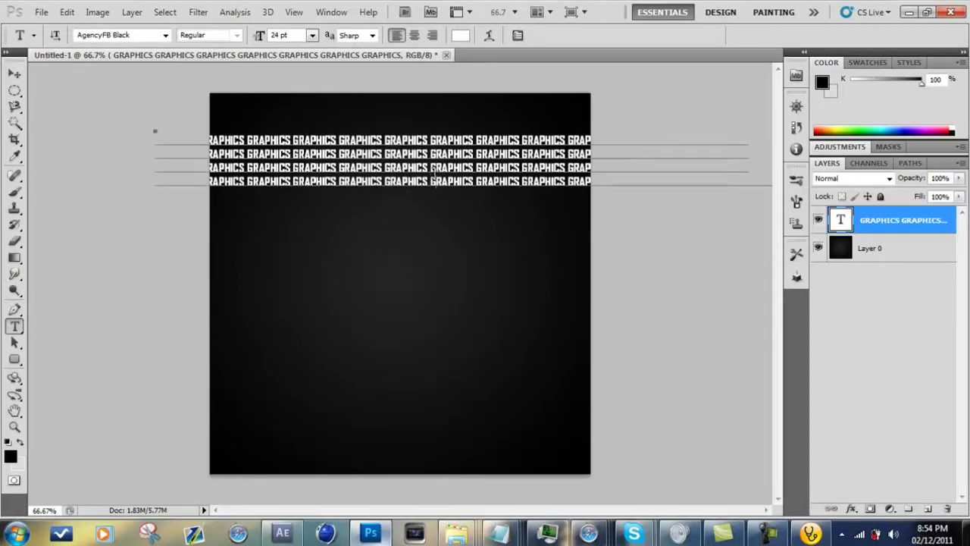
pyautogui.hotkey('ctrl', 'a')
pyautogui.hotkey('ctrl', 'h')
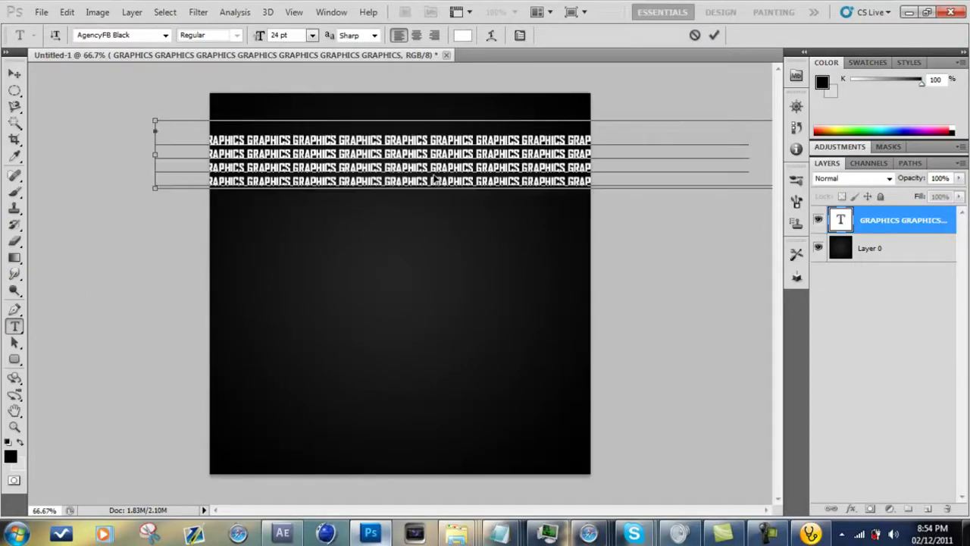
# - Paste several more batches of GRAPHICS lines to fill the canvas, then commit
pyautogui.hotkey('ctrl', 'v')
pyautogui.hotkey('ctrl', 'v')
pyautogui.hotkey('ctrl', 'v')
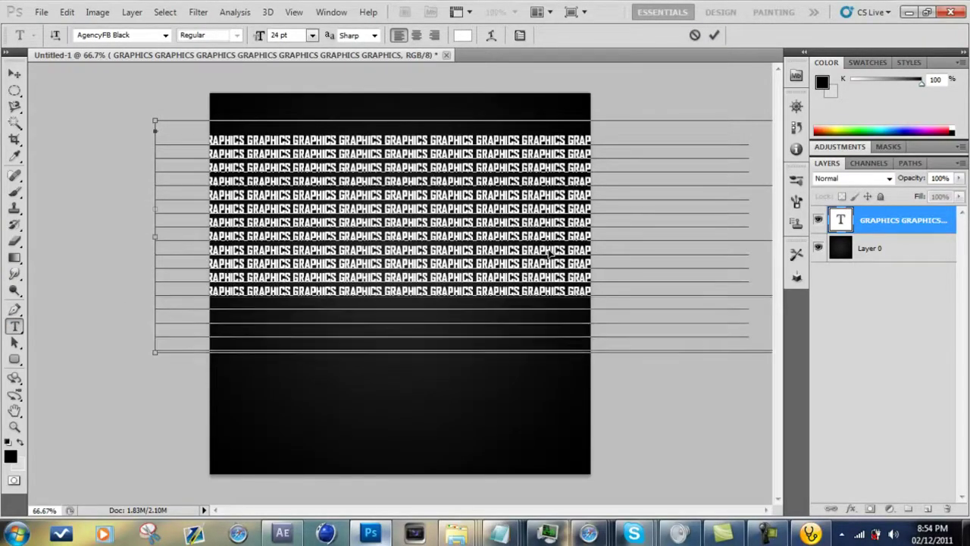
pyautogui.hotkey('ctrl', 'v')
pyautogui.hotkey('ctrl', 'v')
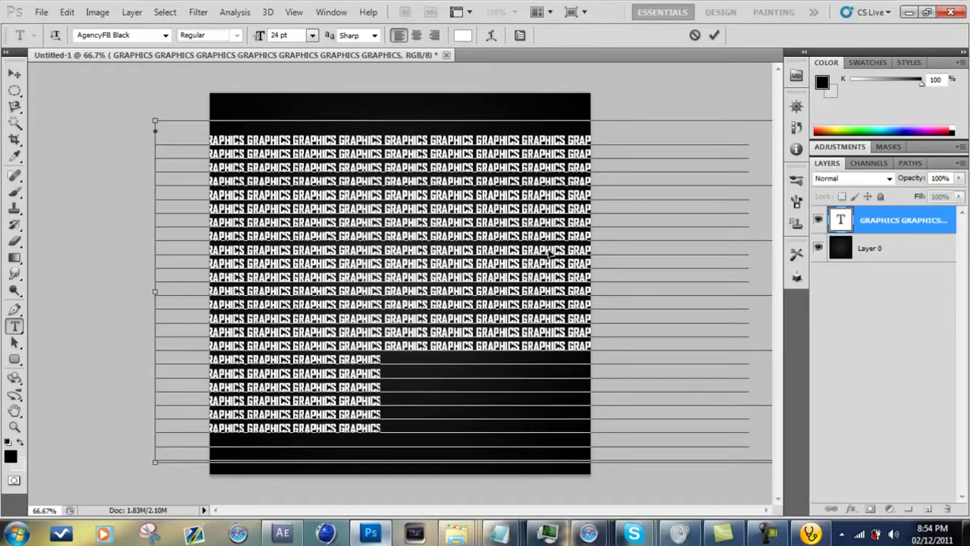
pyautogui.hotkey('ctrl', 'v')
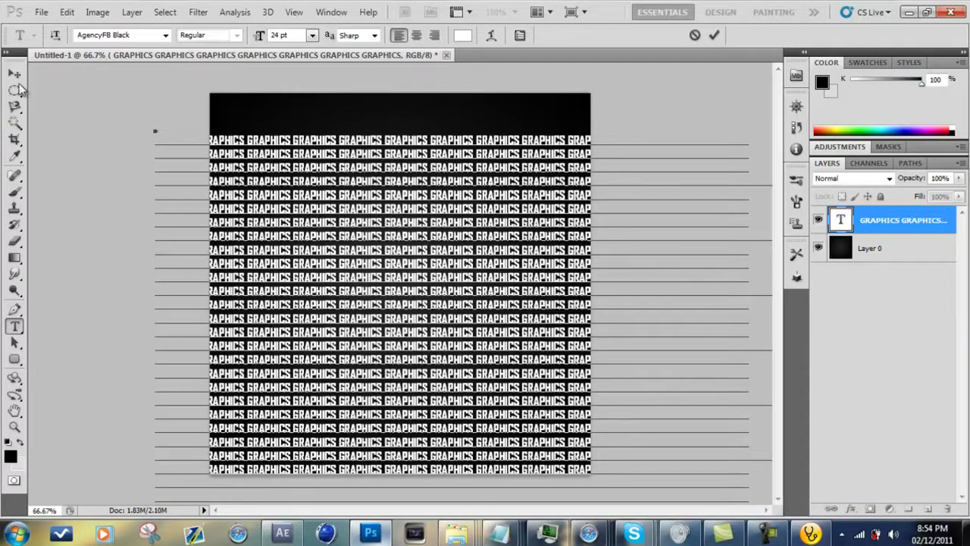
pyautogui.hotkey('ctrl', 'Return')
pyautogui.press('v')
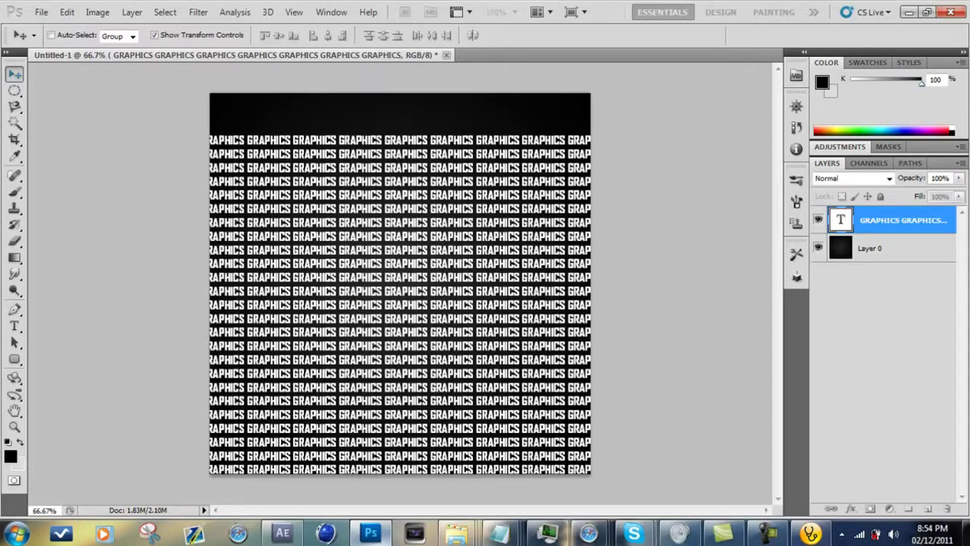
# - Shift the text block up and slightly left so the top edge is covered
pyautogui.moveTo(470, 344); pyautogui.dragTo(359, 244)
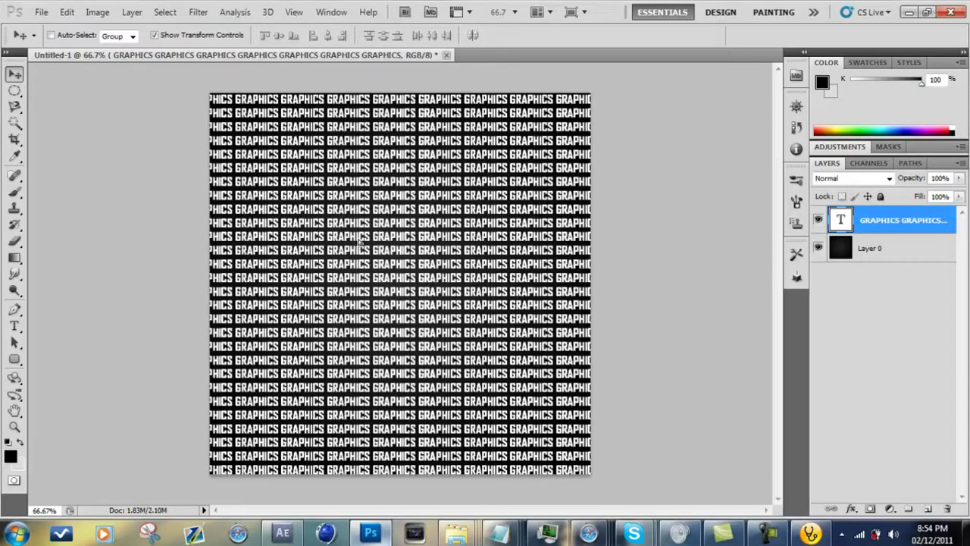
pyautogui.moveTo(358, 239); pyautogui.dragTo(360, 245)
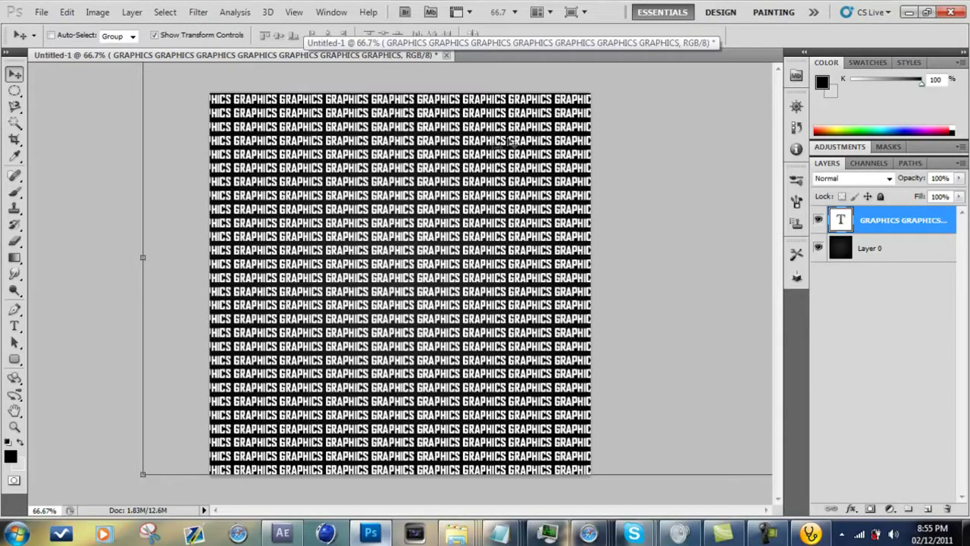
pyautogui.click(14, 90)
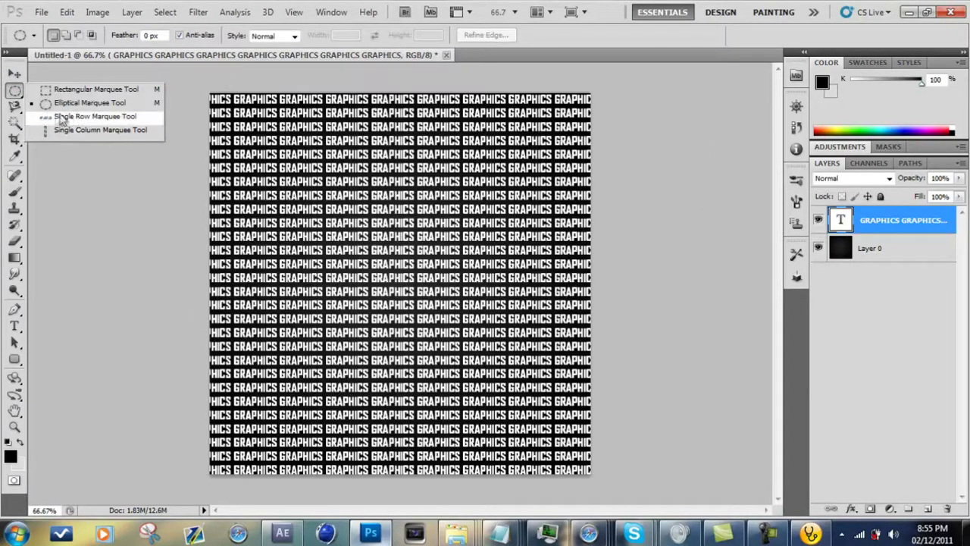
# - Select all the GRAPHICS text and recolour it to a dark grey (#2f2f2f)
pyautogui.click(53, 112)
pyautogui.click(14, 326)
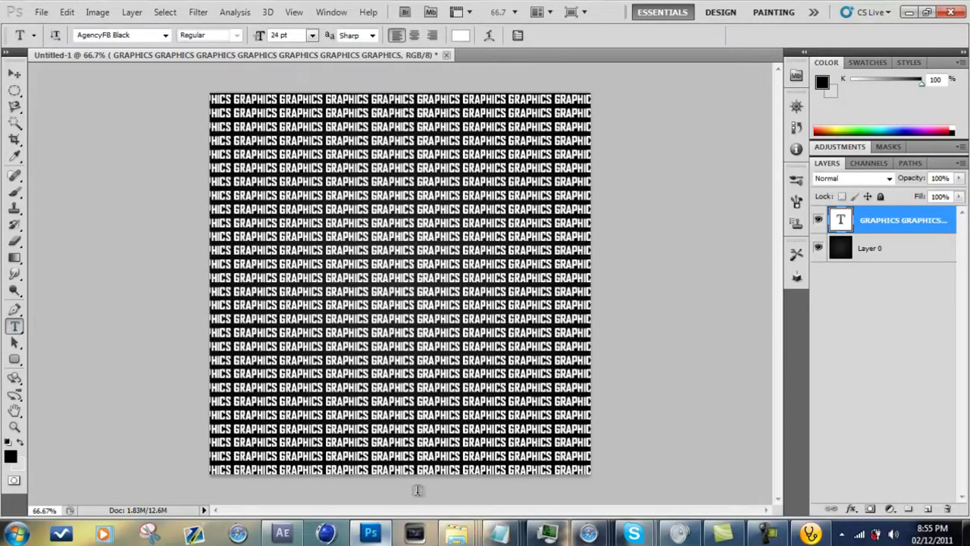
pyautogui.click(490, 444)
pyautogui.hotkey('ctrl', 'a')
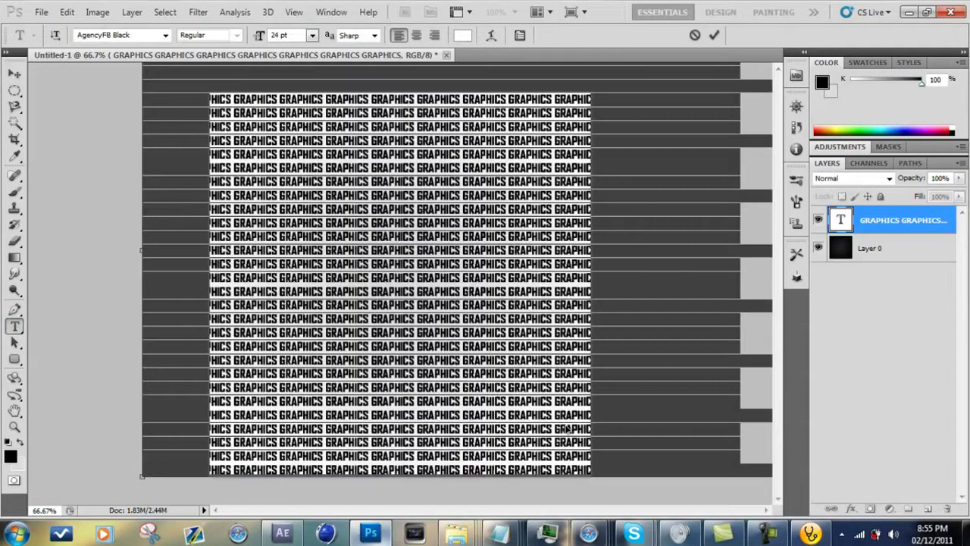
pyautogui.click(464, 36)
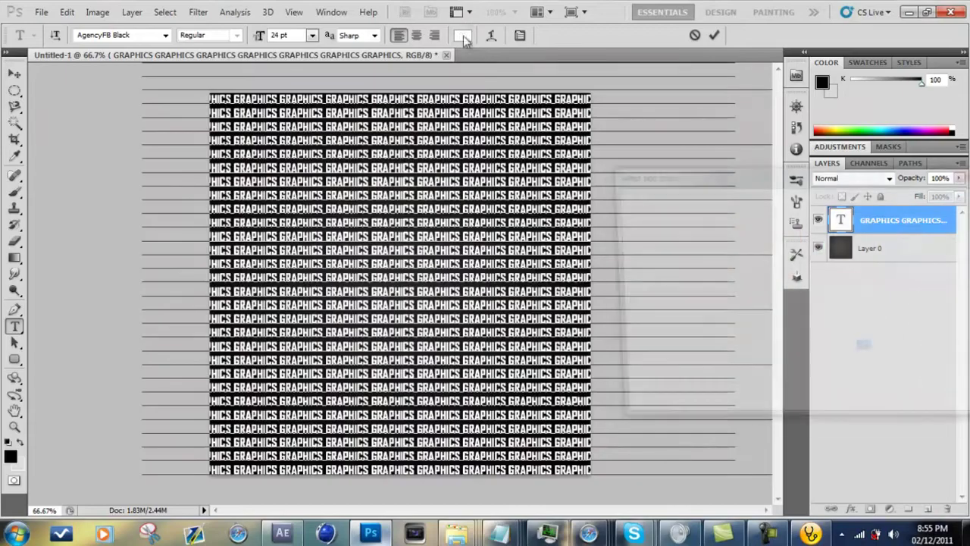
pyautogui.moveTo(649, 279); pyautogui.dragTo(620, 351)
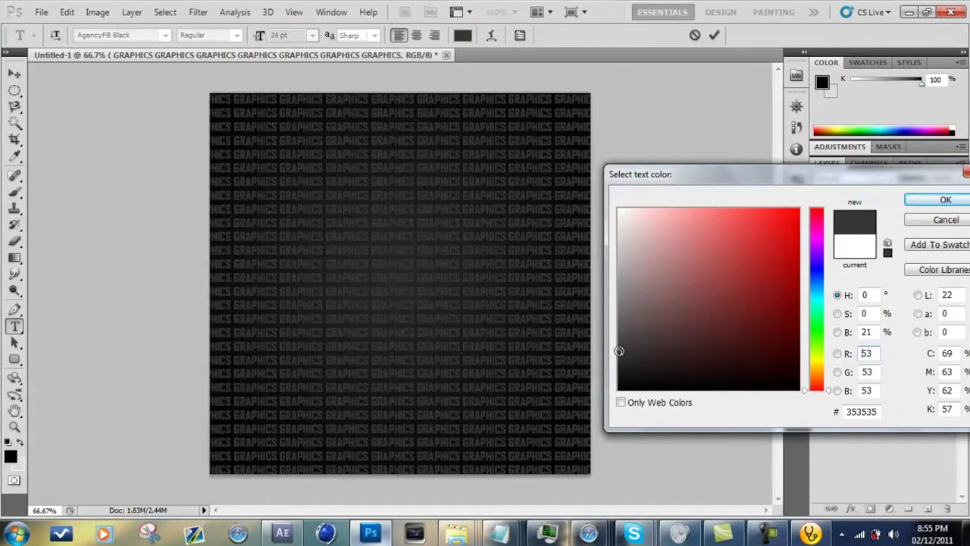
pyautogui.moveTo(619, 353); pyautogui.dragTo(618, 360)
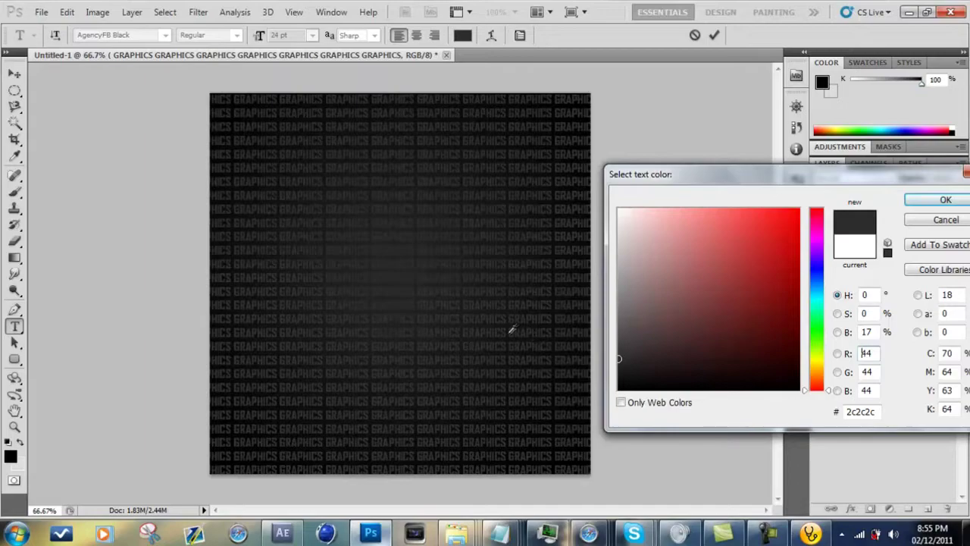
pyautogui.moveTo(619, 355); pyautogui.dragTo(617, 356)
pyautogui.click(945, 199)
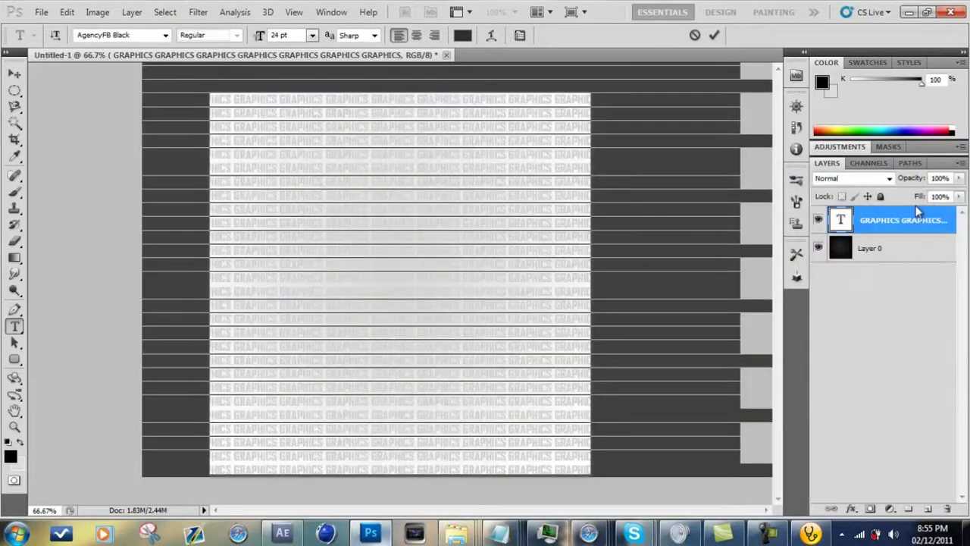
pyautogui.click(904, 231)
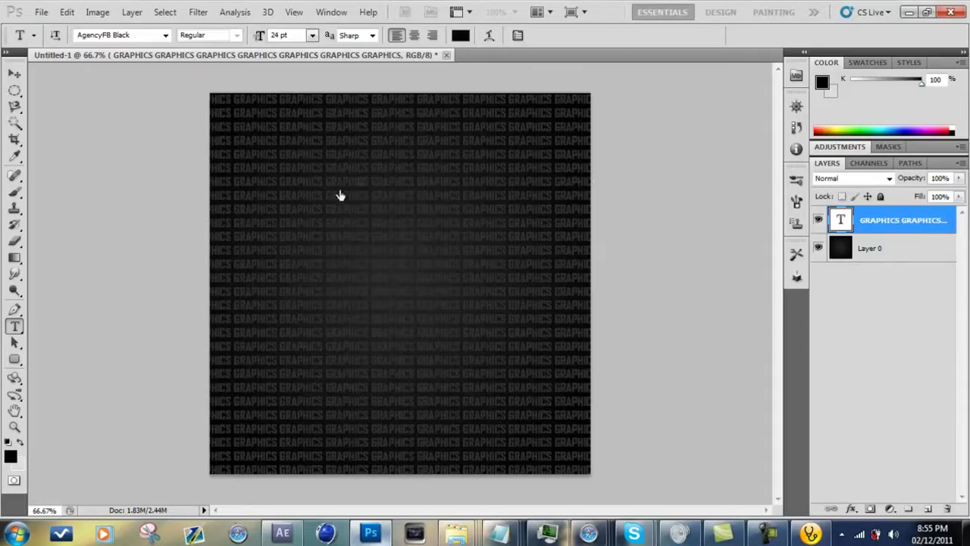
pyautogui.rightClick(875, 178)
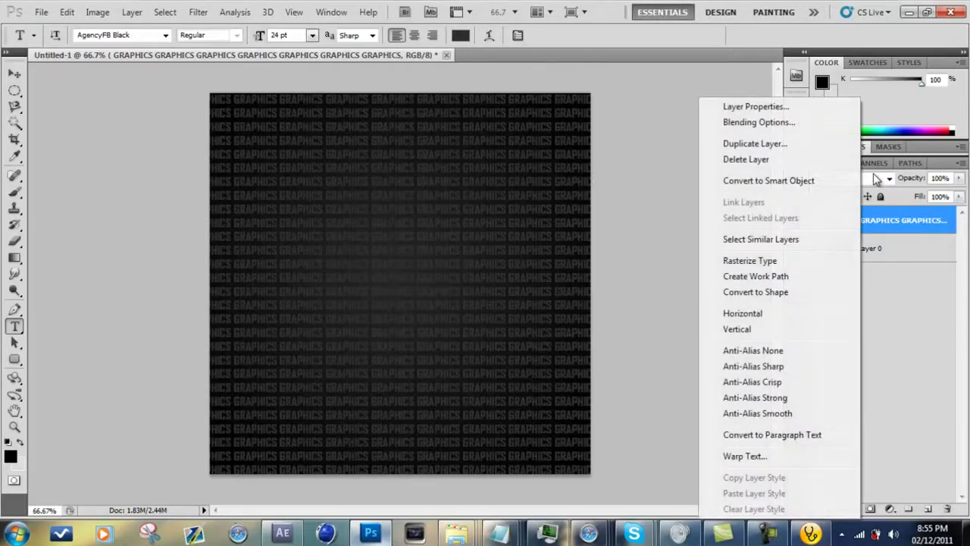
# - Rasterize the GRAPHICS type layer and drag the black logo PNG from the c4d folder onto the canvas
pyautogui.click(758, 262)
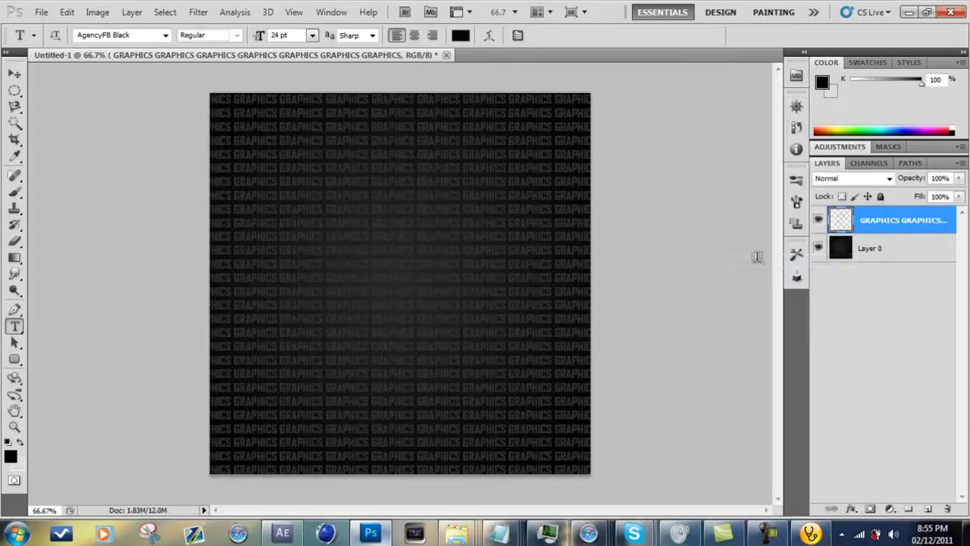
pyautogui.click(16, 74)
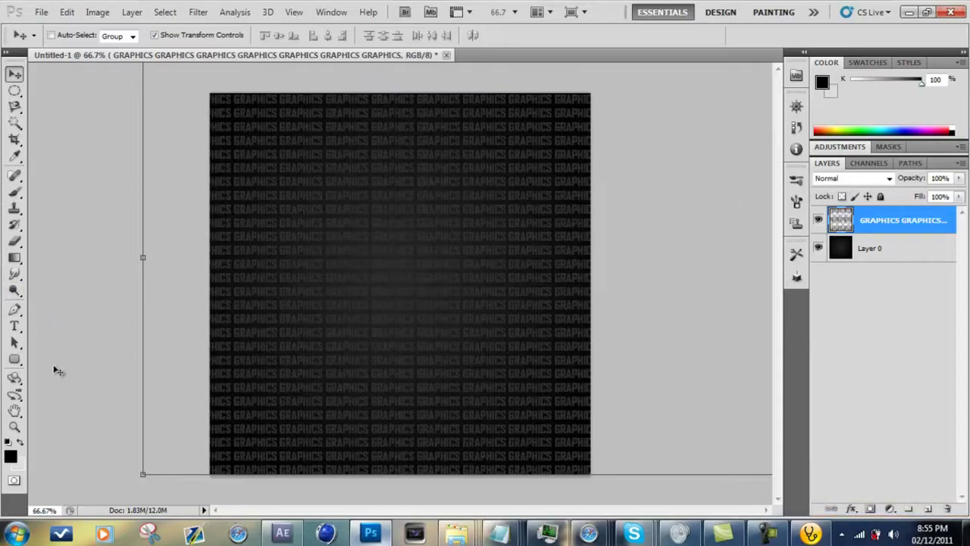
pyautogui.moveTo(455, 533)
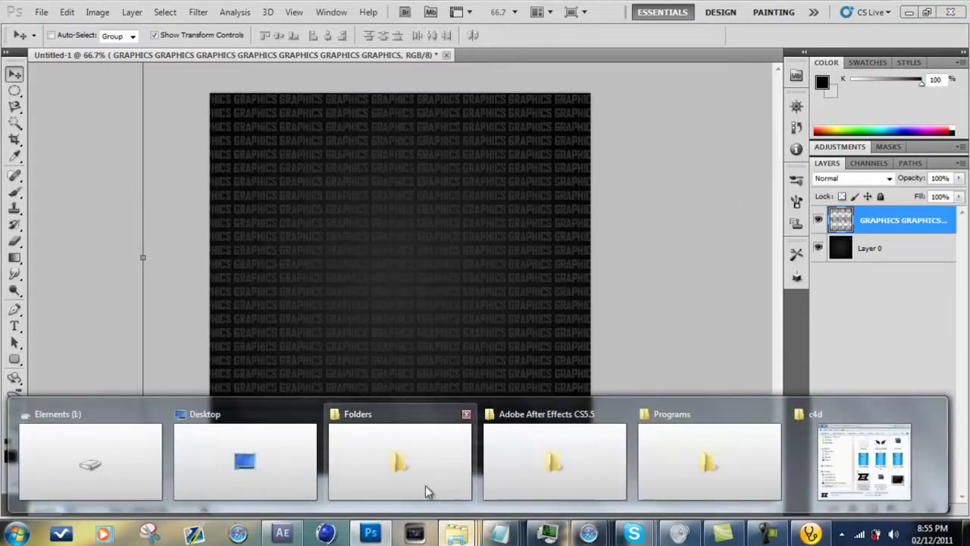
pyautogui.click(837, 464)
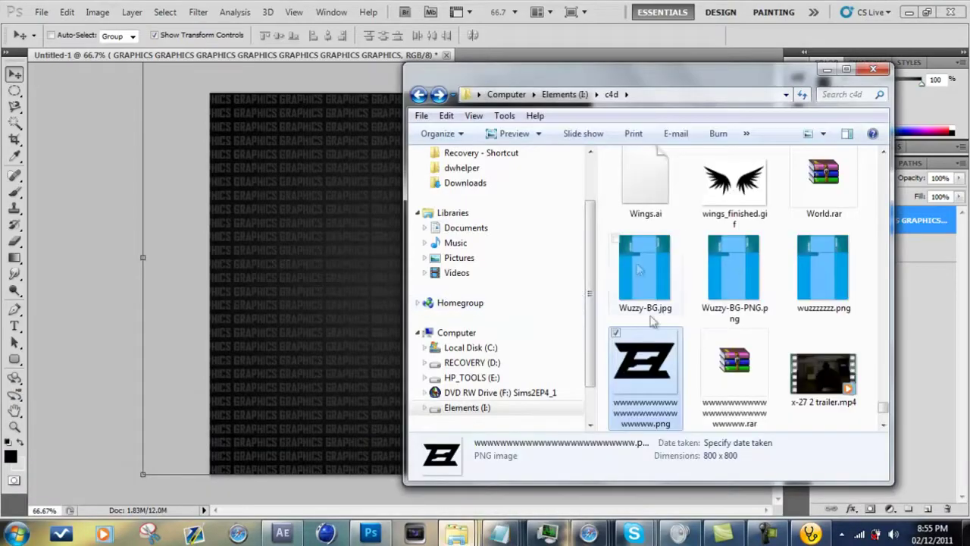
pyautogui.moveTo(644, 362); pyautogui.dragTo(355, 312)
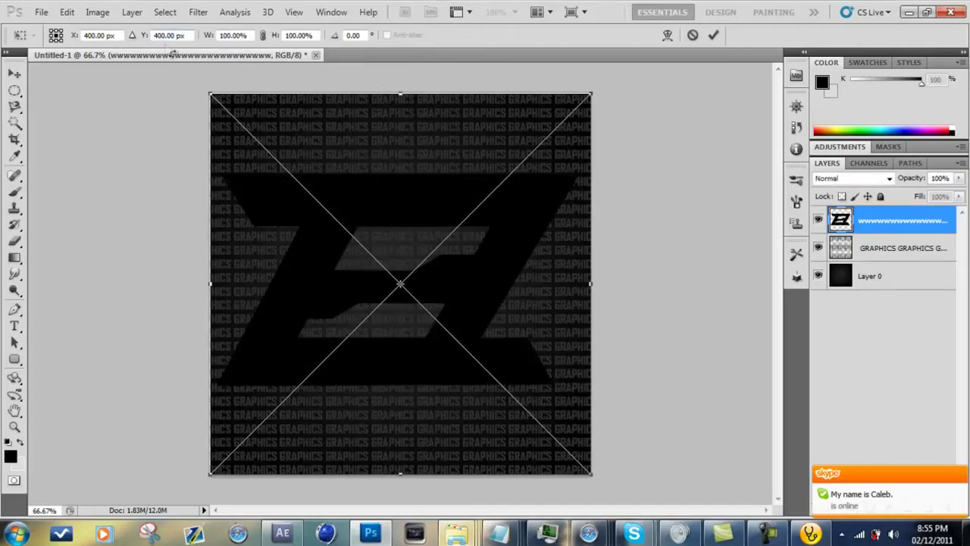
# - Scale the Z logo to about 72%, tilt it −11.75°, centre it and place it
pyautogui.moveTo(210, 94); pyautogui.dragTo(317, 201)
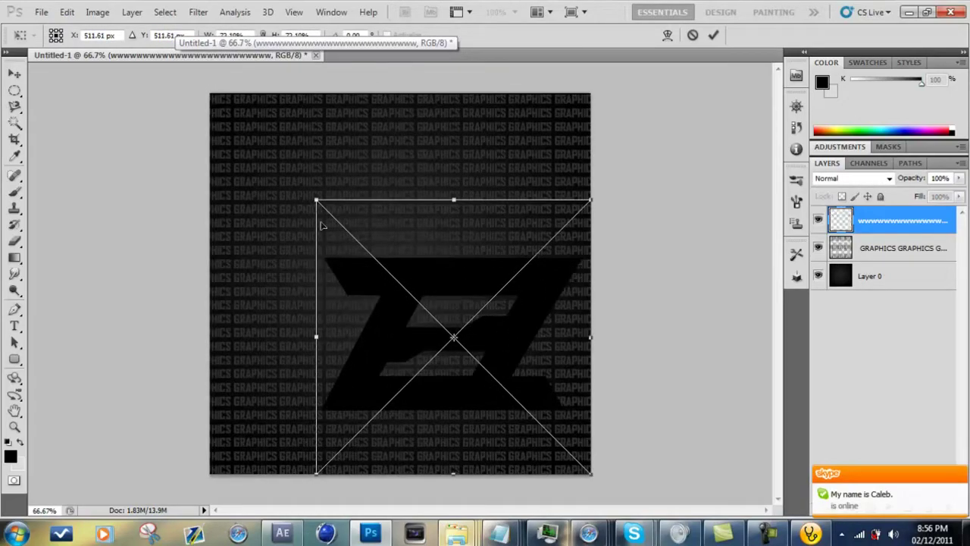
pyautogui.moveTo(379, 377); pyautogui.dragTo(323, 327)
pyautogui.moveTo(350, 123); pyautogui.dragTo(316, 135)
pyautogui.moveTo(322, 290); pyautogui.dragTo(327, 286)
pyautogui.click(15, 73)
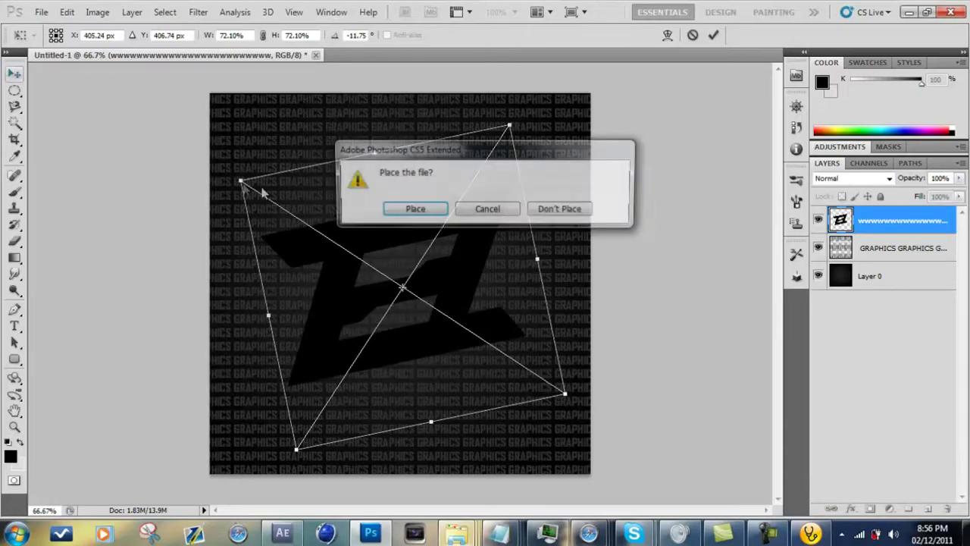
pyautogui.click(415, 208)
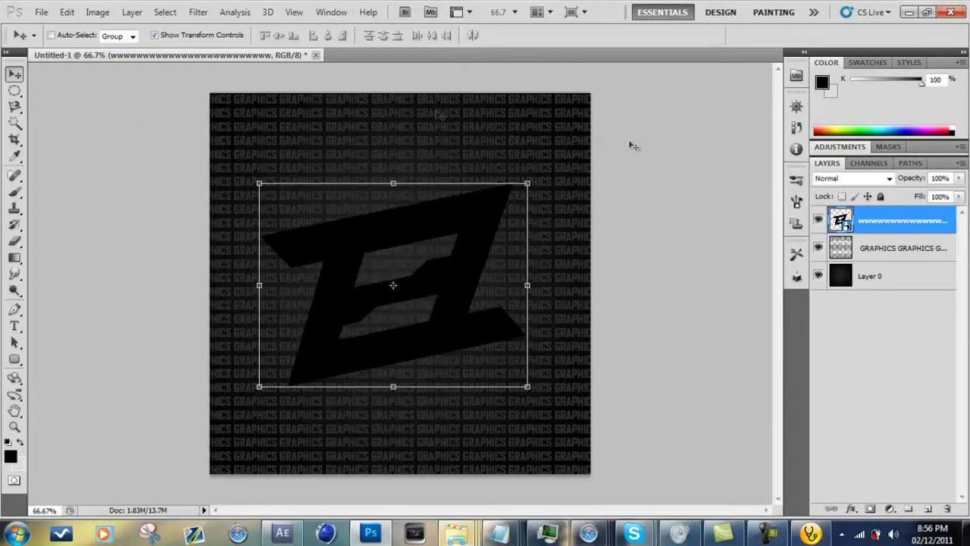
# - Magic-wand select the background around the Z logo plus its two holes, then target the GRAPHICS layer
pyautogui.click(16, 127)
pyautogui.click(48, 136)
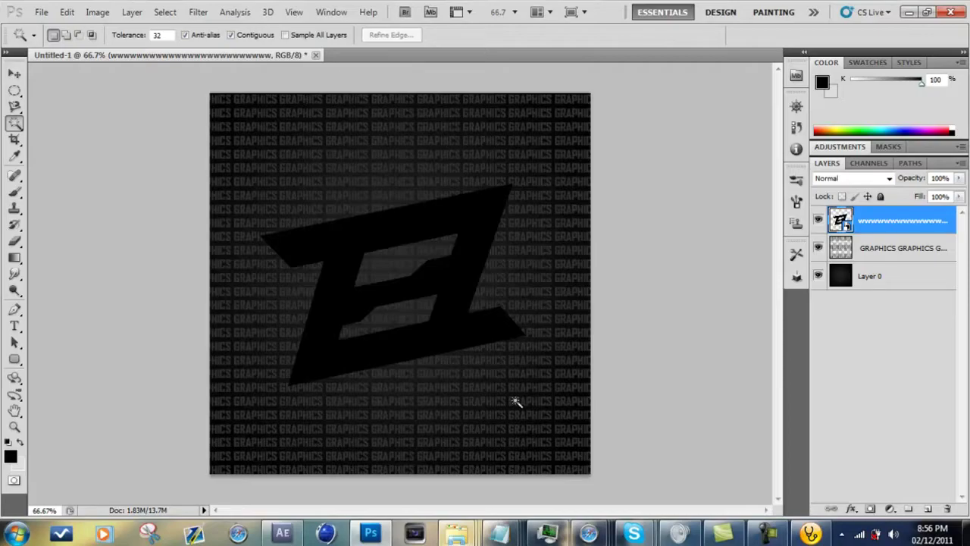
pyautogui.click(408, 157)
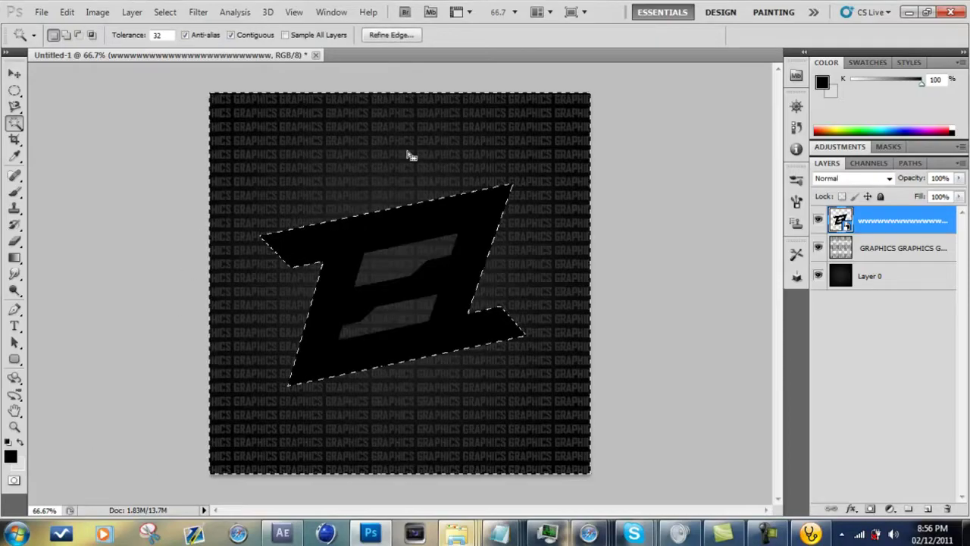
pyautogui.keyDown('shift'); pyautogui.click(402, 275); pyautogui.keyUp('shift')
pyautogui.keyDown('shift'); pyautogui.click(405, 319); pyautogui.keyUp('shift')
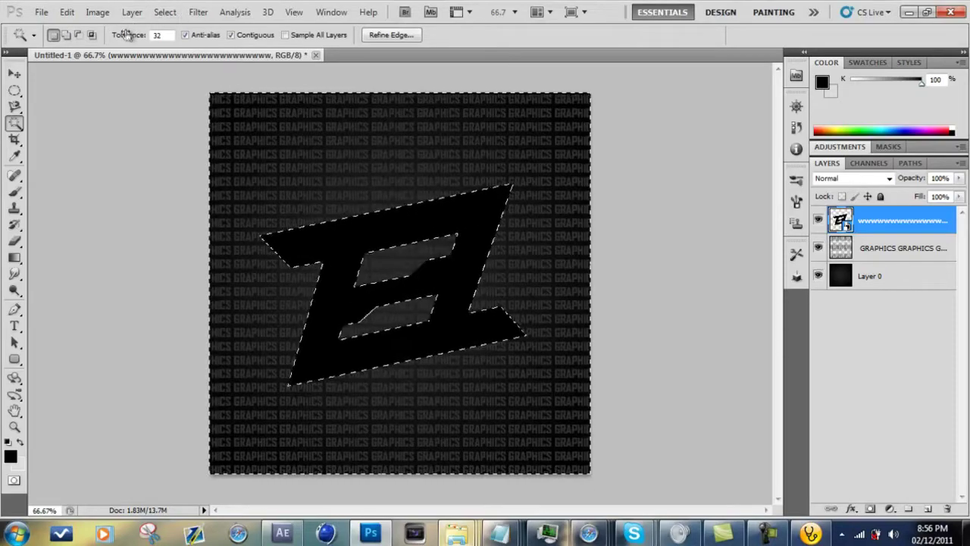
pyautogui.click(877, 256)
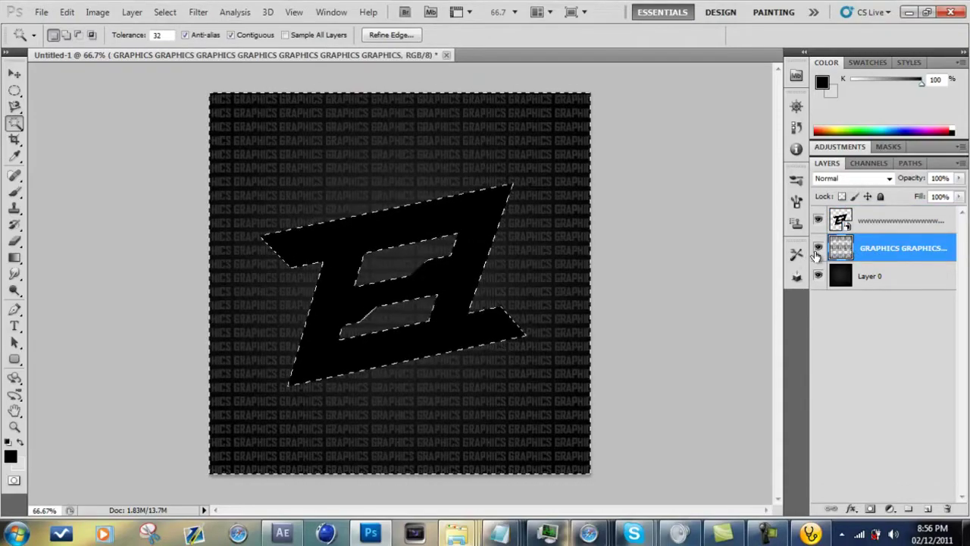
pyautogui.rightClick(863, 244)
# - Duplicate the GRAPHICS layer, delete the selected area from the copy, and hide the logo layer
pyautogui.click(758, 234)
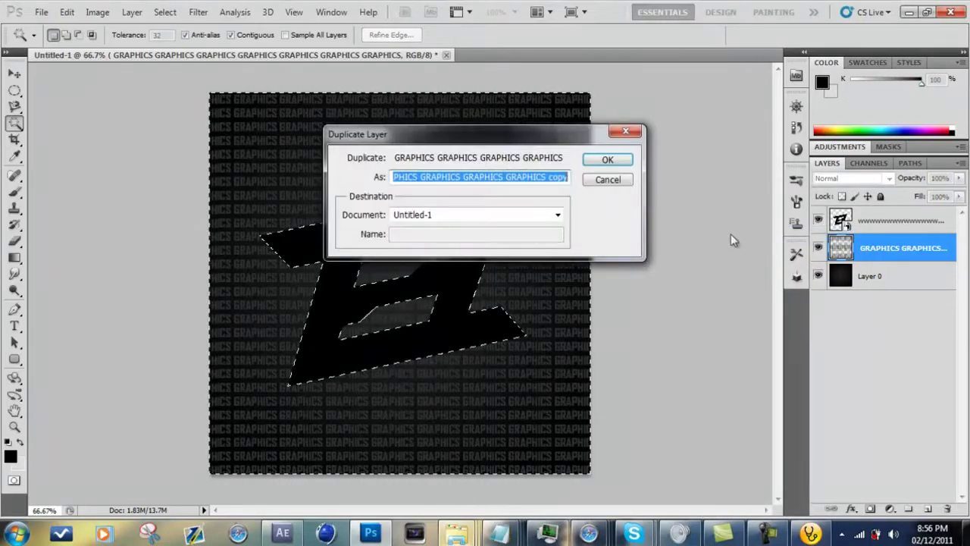
pyautogui.click(615, 160)
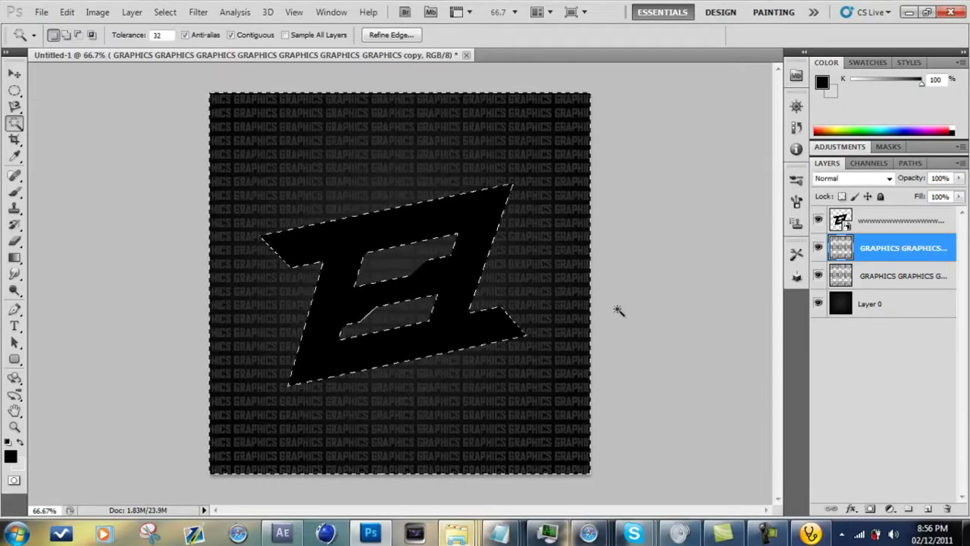
pyautogui.press('Delete')
pyautogui.click(819, 220)
# - Clear the selection and bring up the GRAPHICS copy layer's options
pyautogui.click(14, 90)
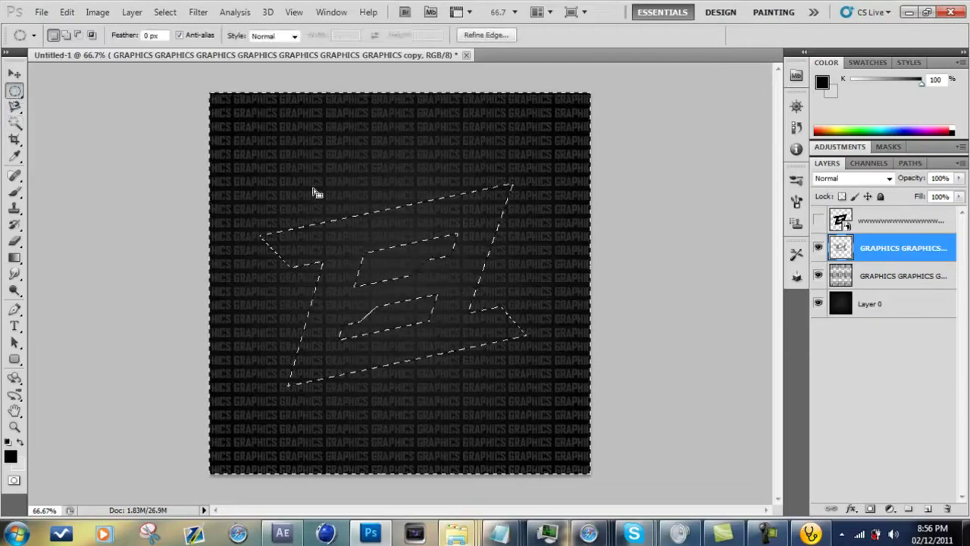
pyautogui.hotkey('ctrl', 'd')
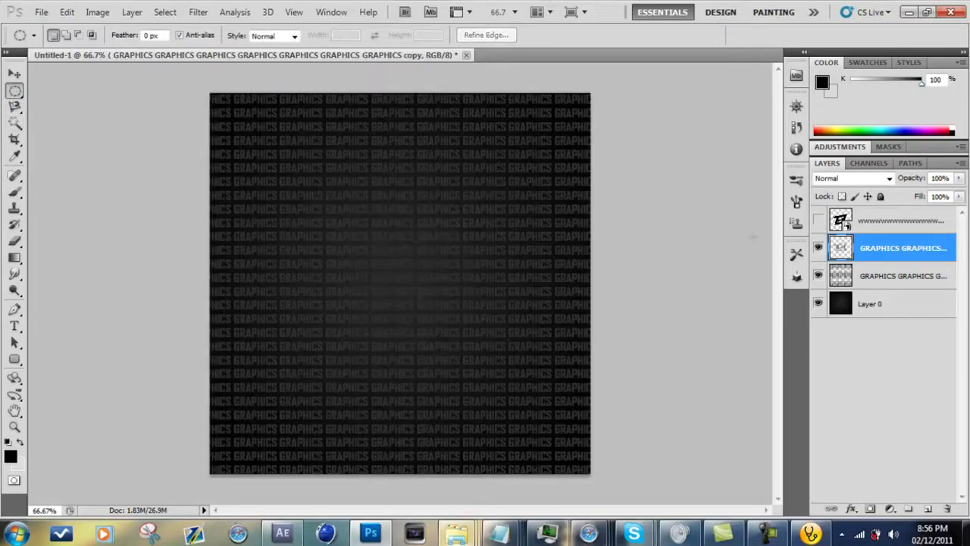
pyautogui.rightClick(910, 251)
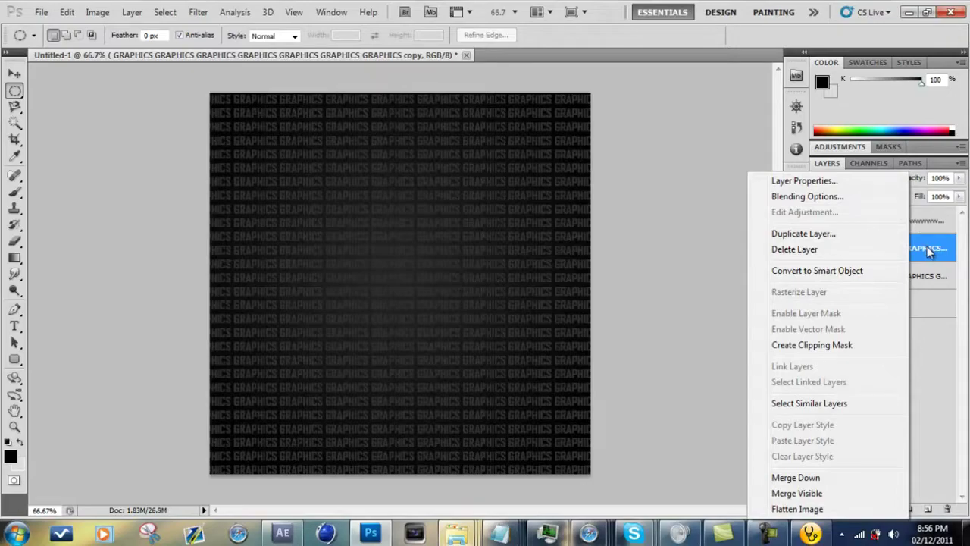
# - Add a Color Overlay in teal #0aaea0 to the GRAPHICS copy layer
pyautogui.click(832, 199)
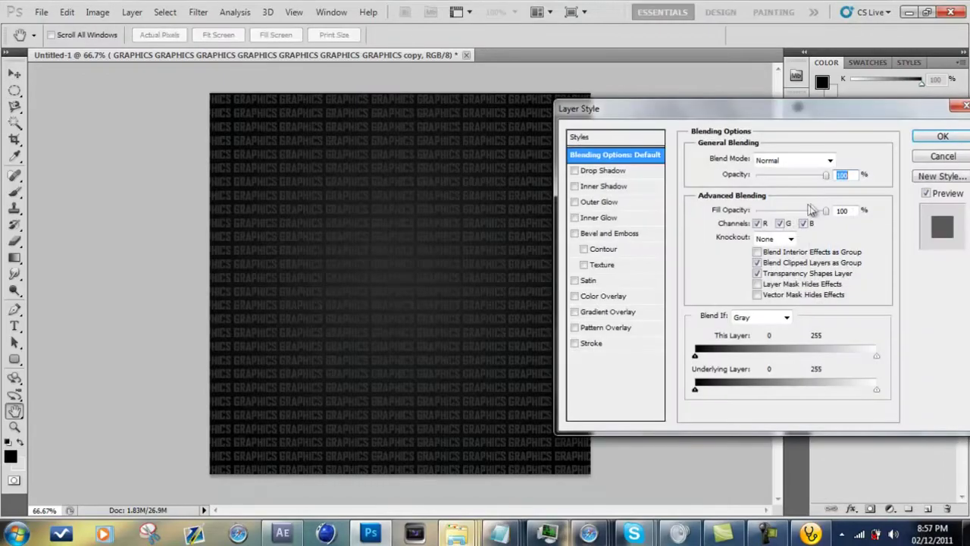
pyautogui.click(603, 296)
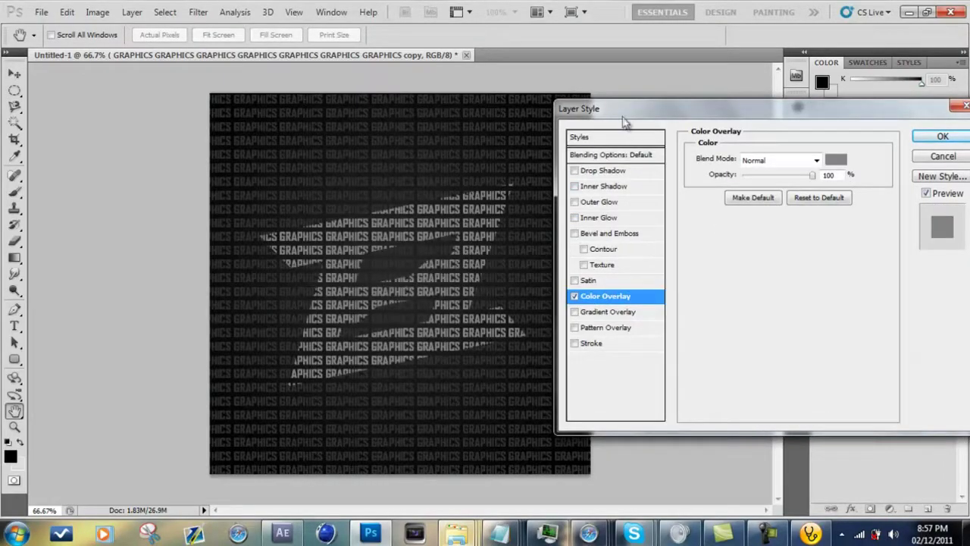
pyautogui.moveTo(624, 122); pyautogui.dragTo(647, 132)
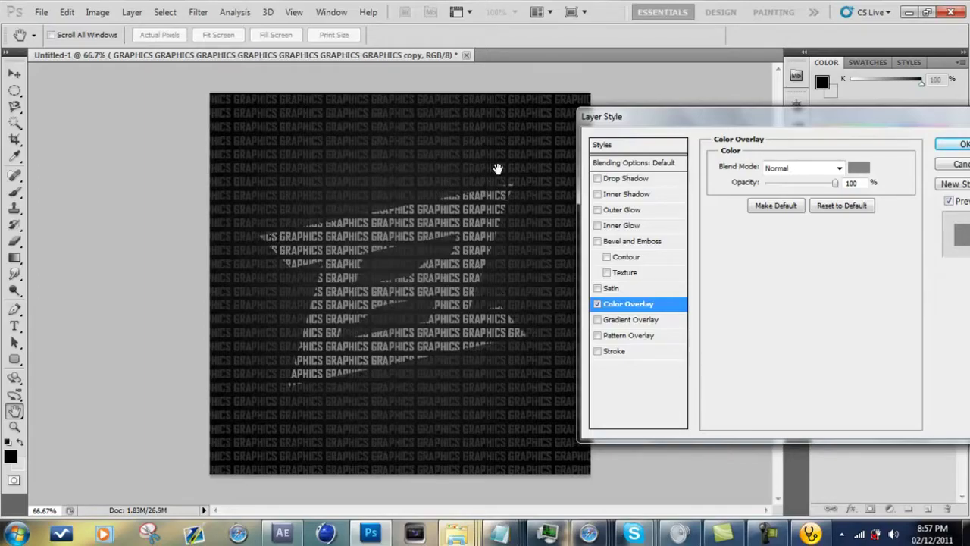
pyautogui.click(859, 168)
pyautogui.click(817, 301)
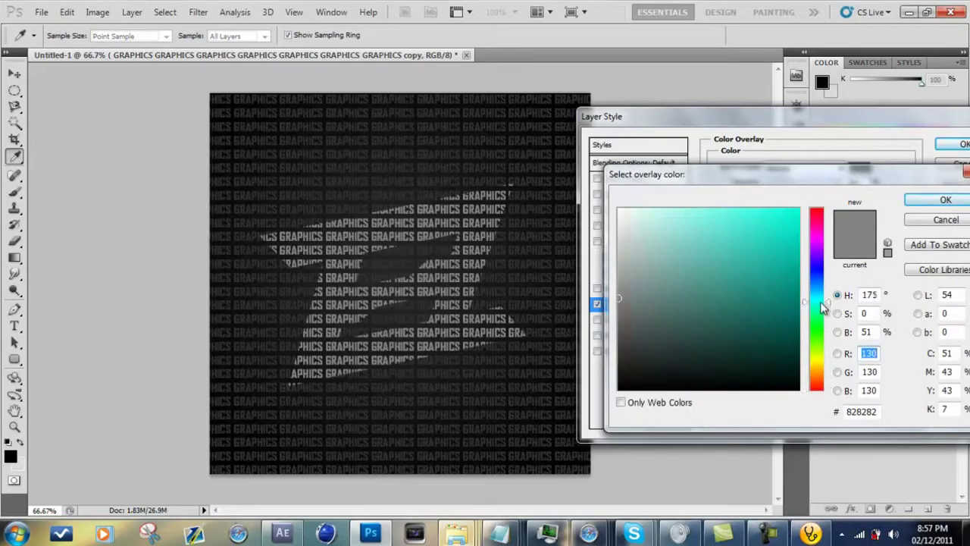
pyautogui.moveTo(674, 243)
pyautogui.mouseDown()
pyautogui.moveTo(724, 199)
pyautogui.moveTo(792, 237)
pyautogui.moveTo(784, 268)
pyautogui.moveTo(758, 282)
pyautogui.mouseUp()
pyautogui.click(945, 200)
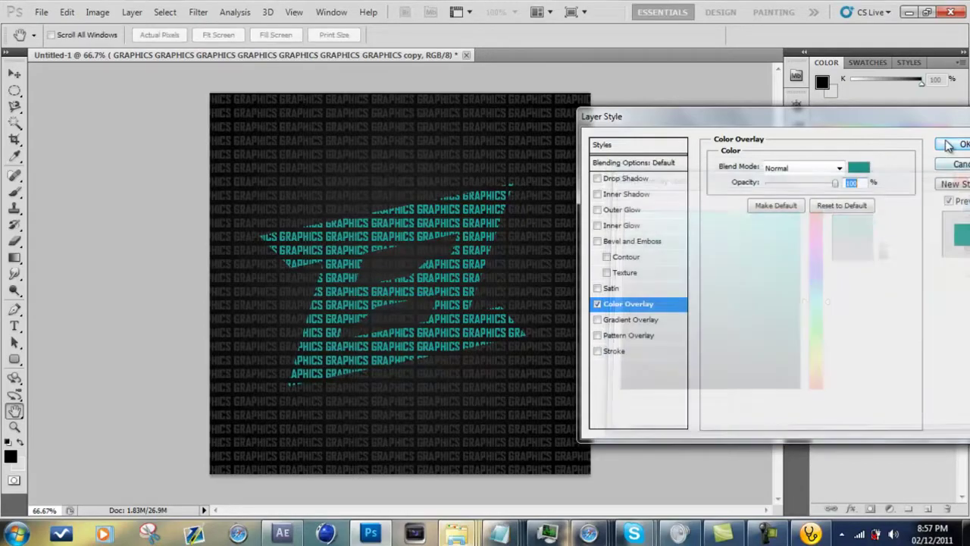
pyautogui.click(951, 144)
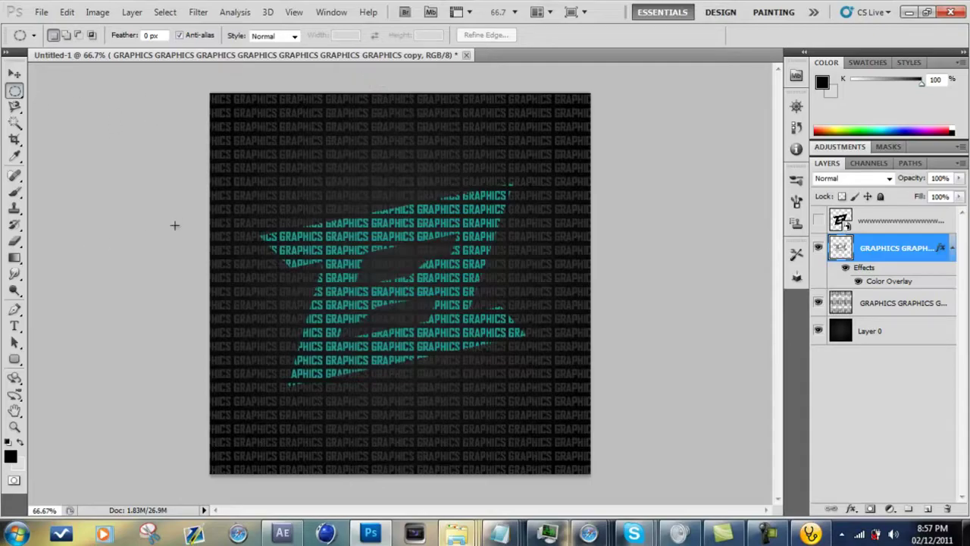
# - Using the Pen tool, start a curved path down the canvas's left edge
pyautogui.click(14, 309)
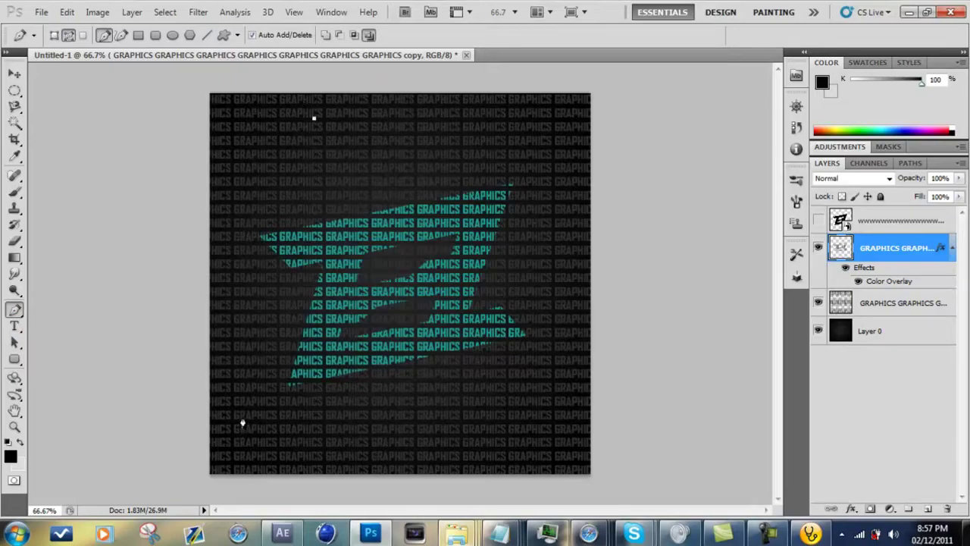
pyautogui.moveTo(241, 412); pyautogui.dragTo(256, 519)
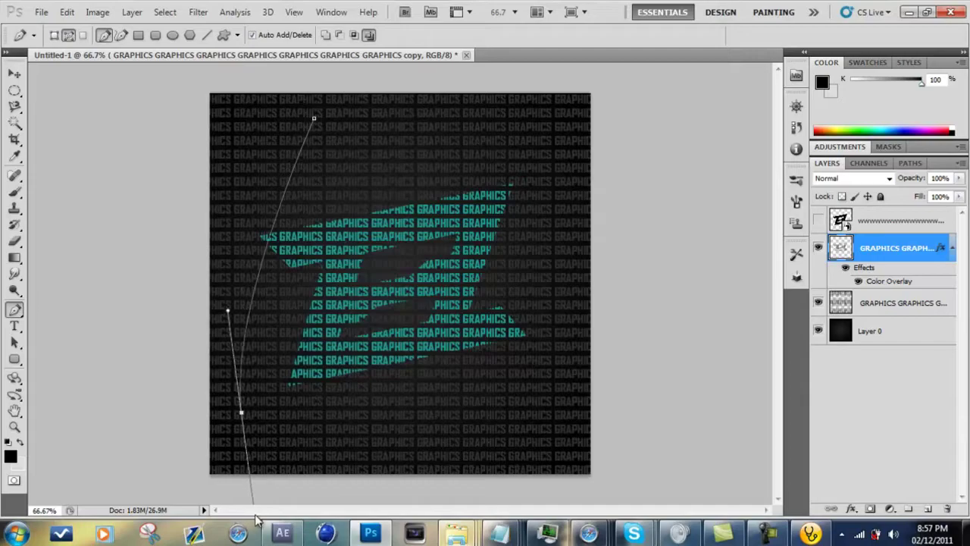
pyautogui.hotkey('ctrl', 'z')
pyautogui.moveTo(241, 201); pyautogui.dragTo(244, 301)
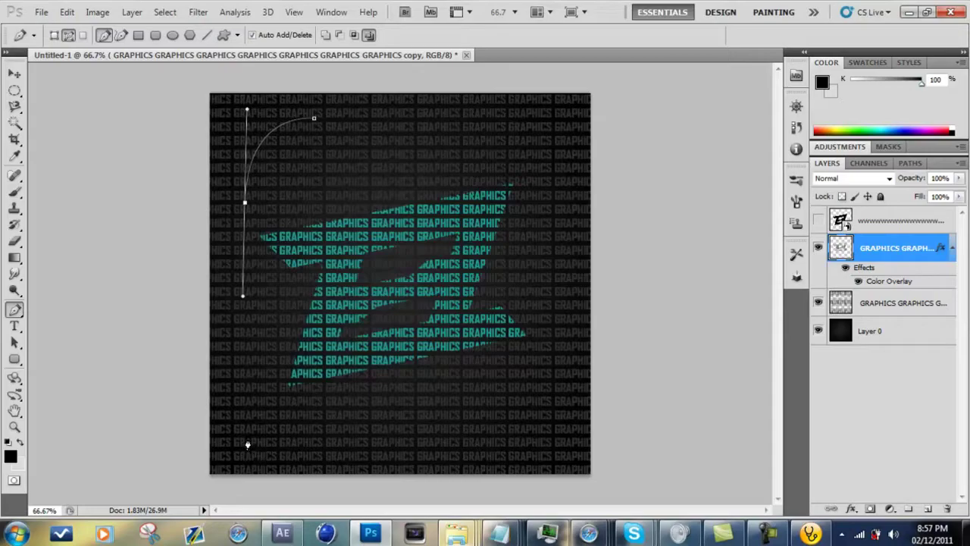
pyautogui.moveTo(247, 441); pyautogui.dragTo(378, 452)
# - Carry the path up the right side and round the top corner, closing the rounded rectangle
pyautogui.hotkey('ctrl', 'z')
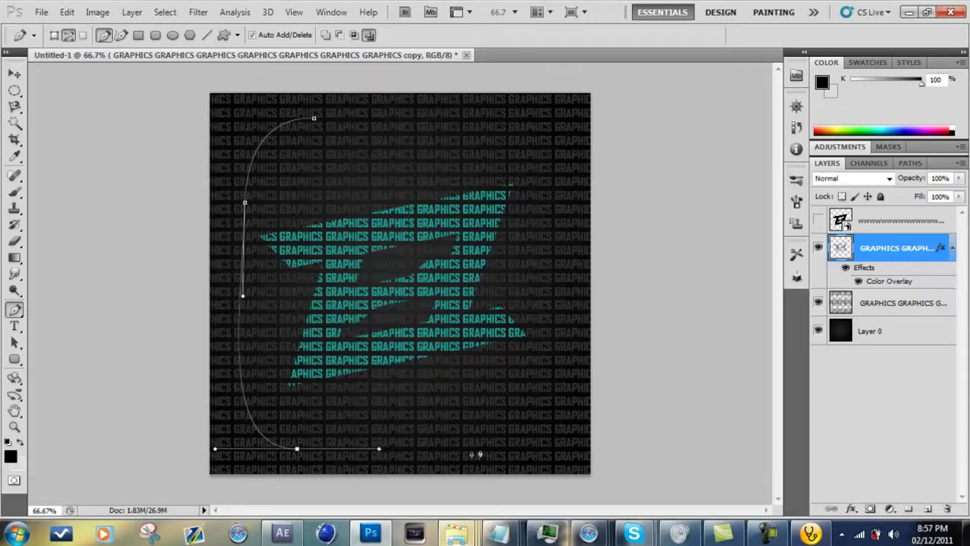
pyautogui.moveTo(550, 402); pyautogui.dragTo(554, 330)
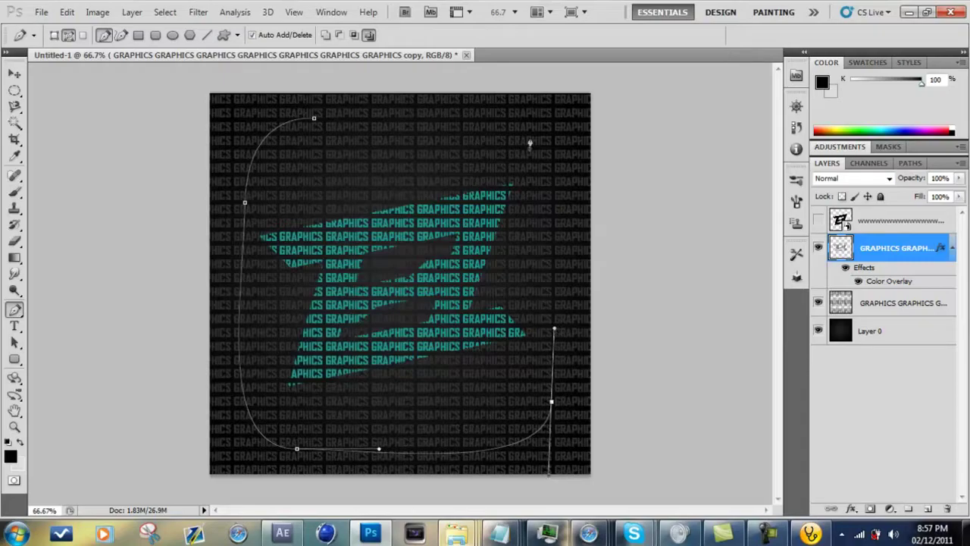
pyautogui.moveTo(518, 121); pyautogui.dragTo(448, 122)
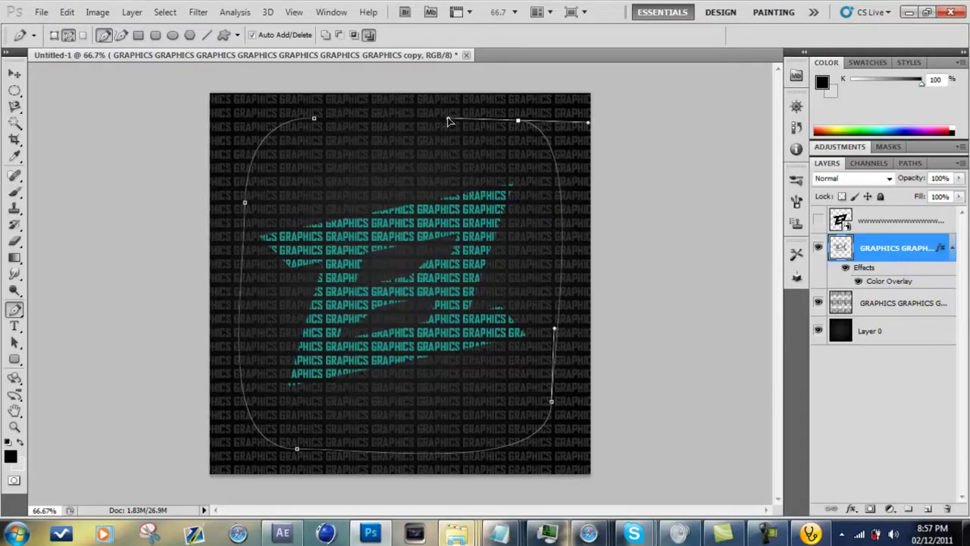
pyautogui.click(314, 120)
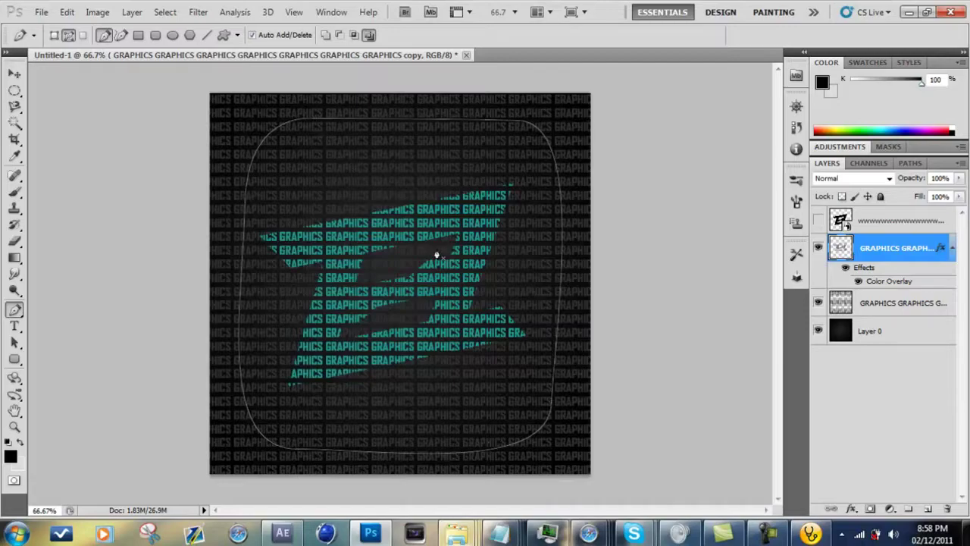
pyautogui.click(132, 13)
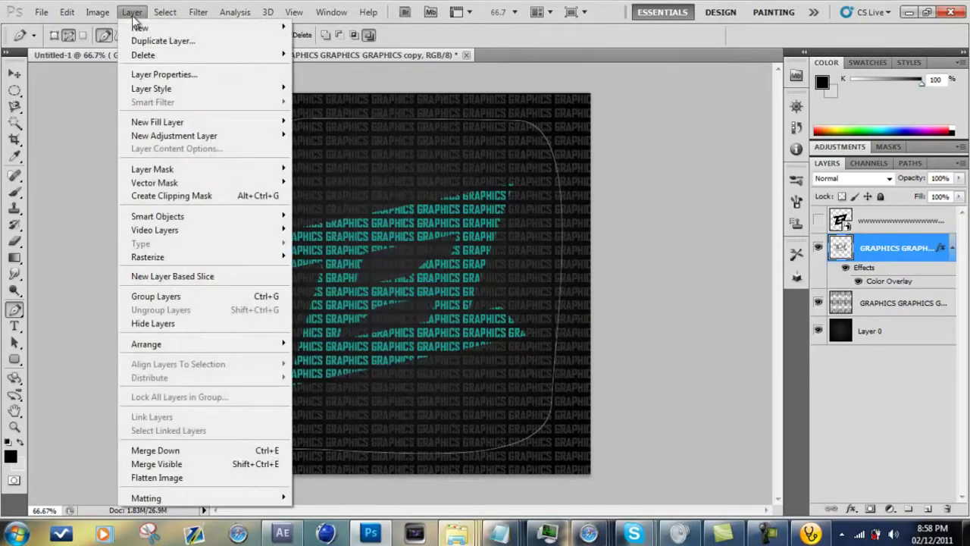
# - Create a new empty layer named Layer 1
pyautogui.moveTo(144, 27)
pyautogui.click(322, 28)
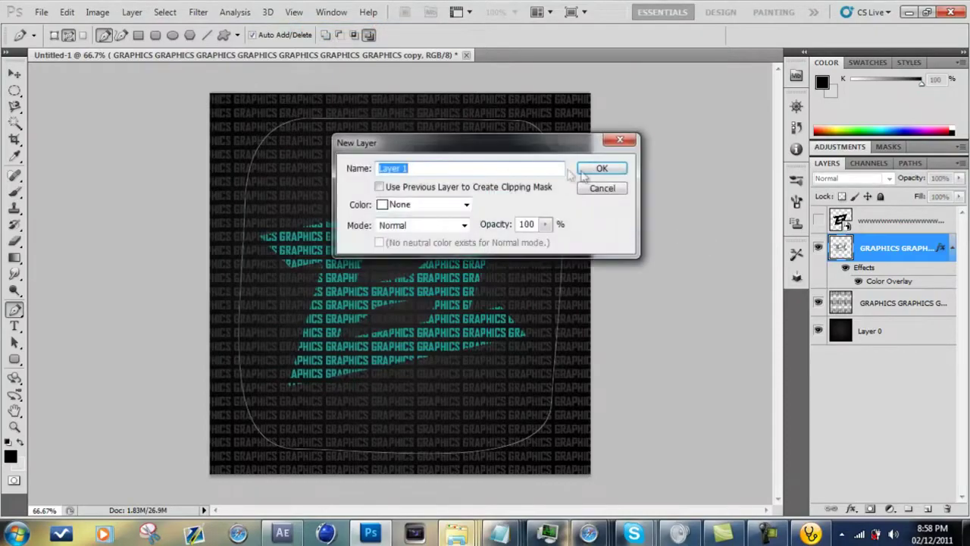
pyautogui.click(599, 170)
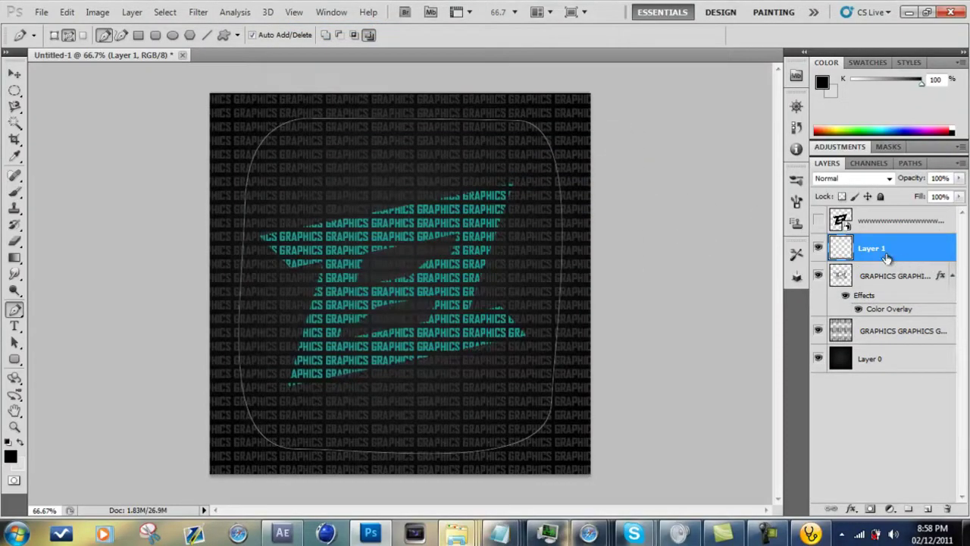
# - Turn the rounded path into a selection with a 25 px feather radius
pyautogui.rightClick(319, 175)
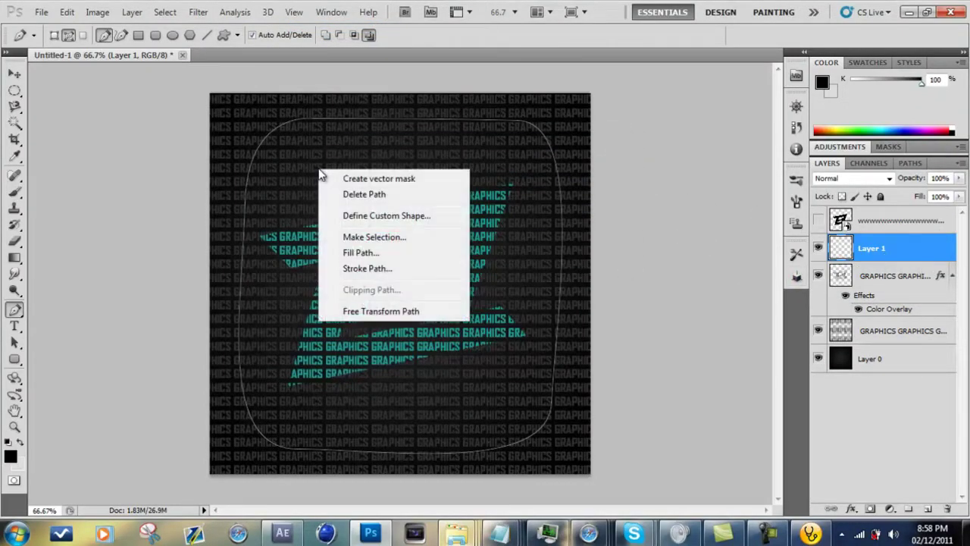
pyautogui.click(372, 238)
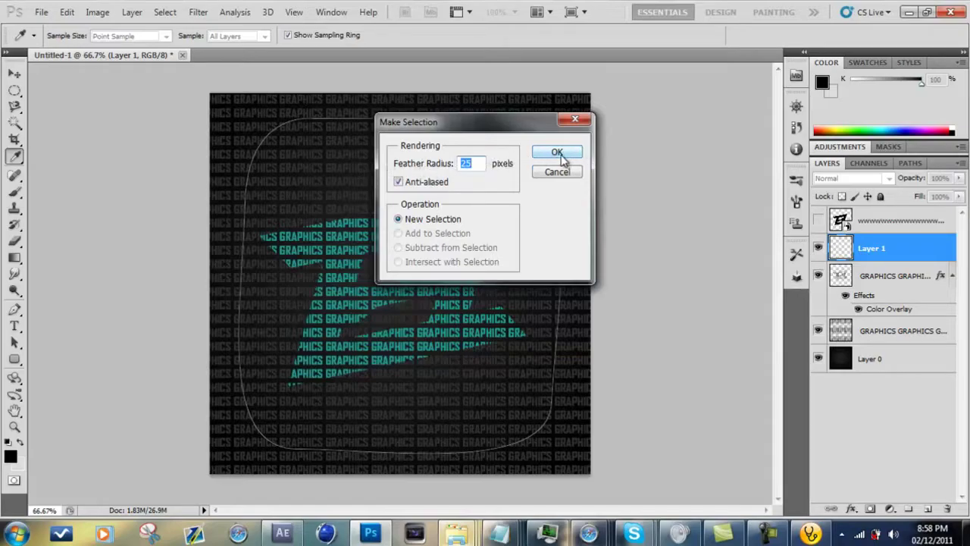
pyautogui.click(558, 155)
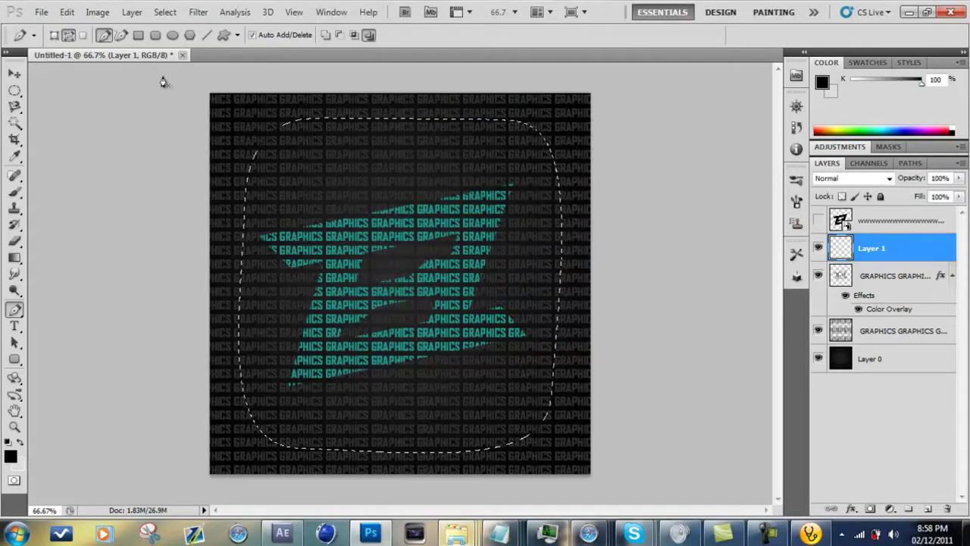
# - Invert the selection and brush soft black around the canvas borders on Layer 1, then deselect
pyautogui.click(14, 194)
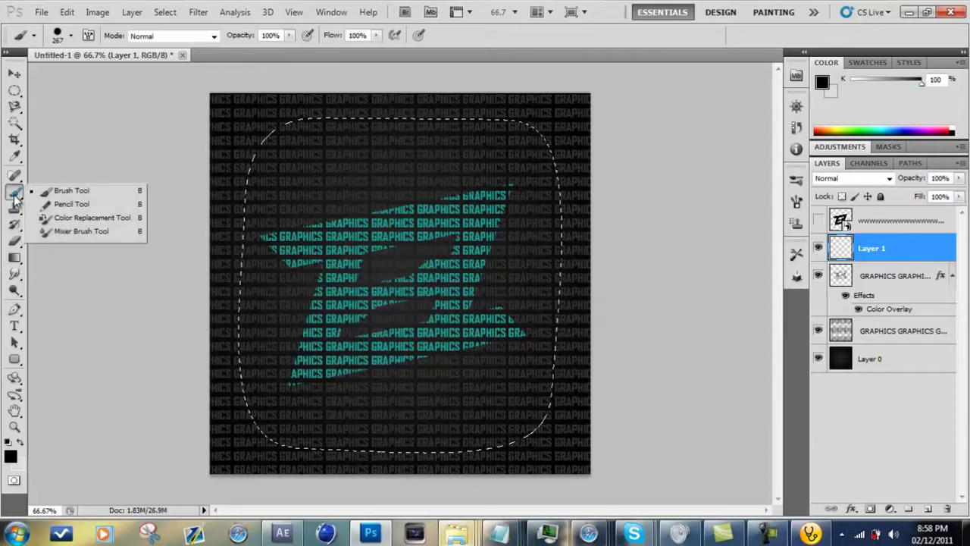
pyautogui.click(72, 190)
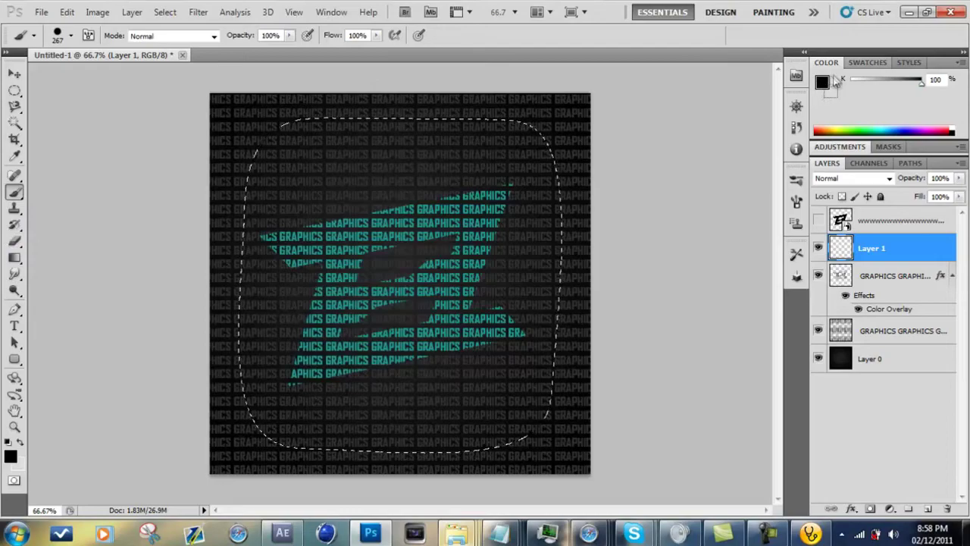
pyautogui.moveTo(628, 82); pyautogui.dragTo(419, 101)
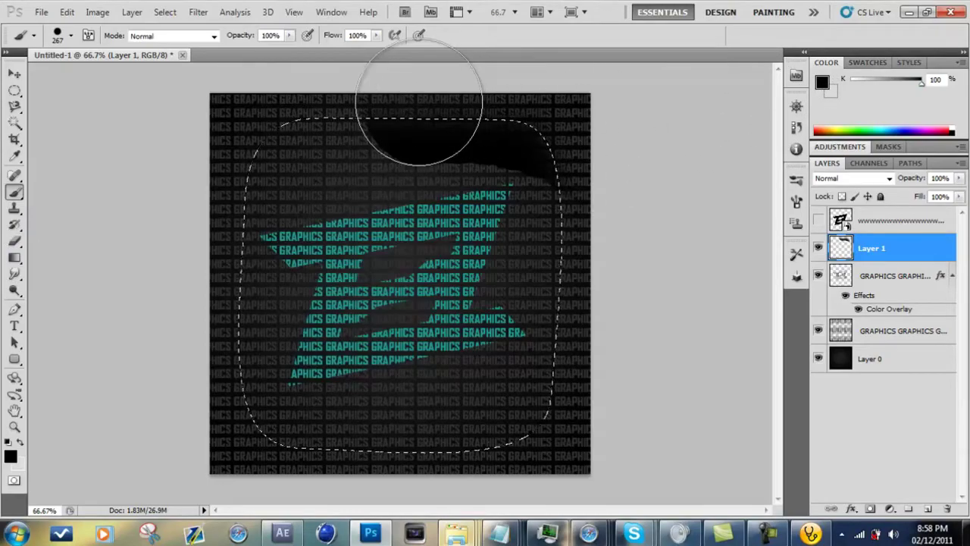
pyautogui.click(165, 12)
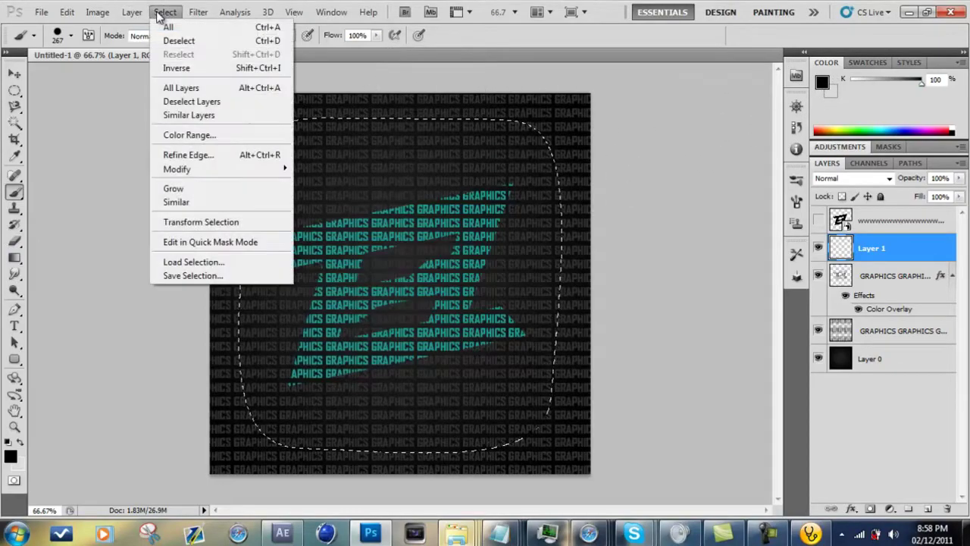
pyautogui.click(181, 69)
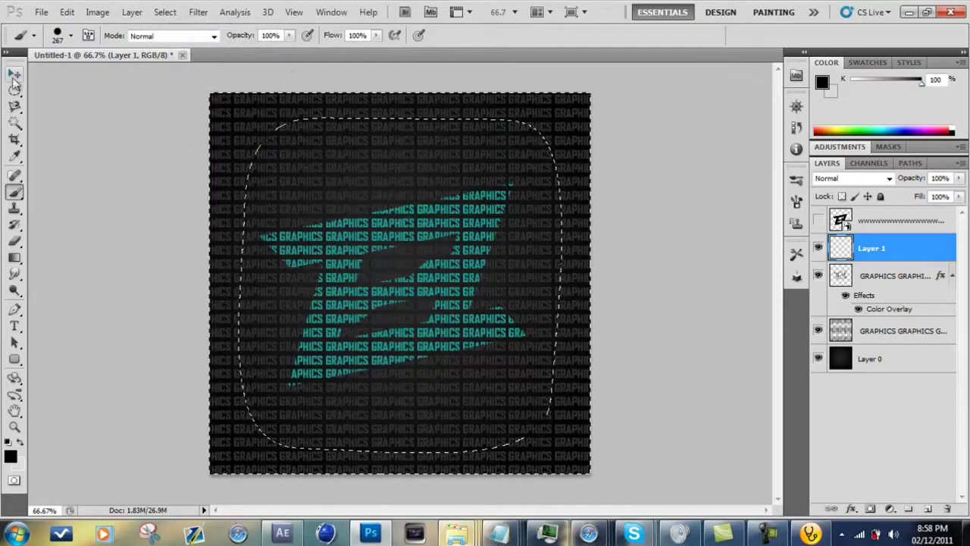
pyautogui.moveTo(641, 103)
pyautogui.mouseDown()
pyautogui.moveTo(361, 108)
pyautogui.moveTo(261, 139)
pyautogui.moveTo(211, 247)
pyautogui.moveTo(250, 406)
pyautogui.moveTo(217, 433)
pyautogui.moveTo(281, 455)
pyautogui.moveTo(546, 437)
pyautogui.moveTo(558, 173)
pyautogui.moveTo(591, 190)
pyautogui.mouseUp()
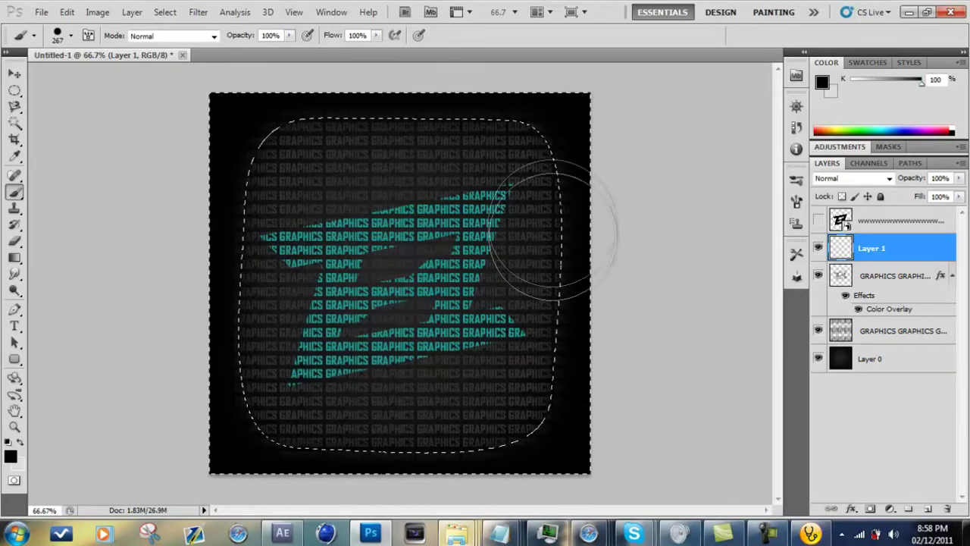
pyautogui.click(14, 90)
pyautogui.hotkey('ctrl', 'd')
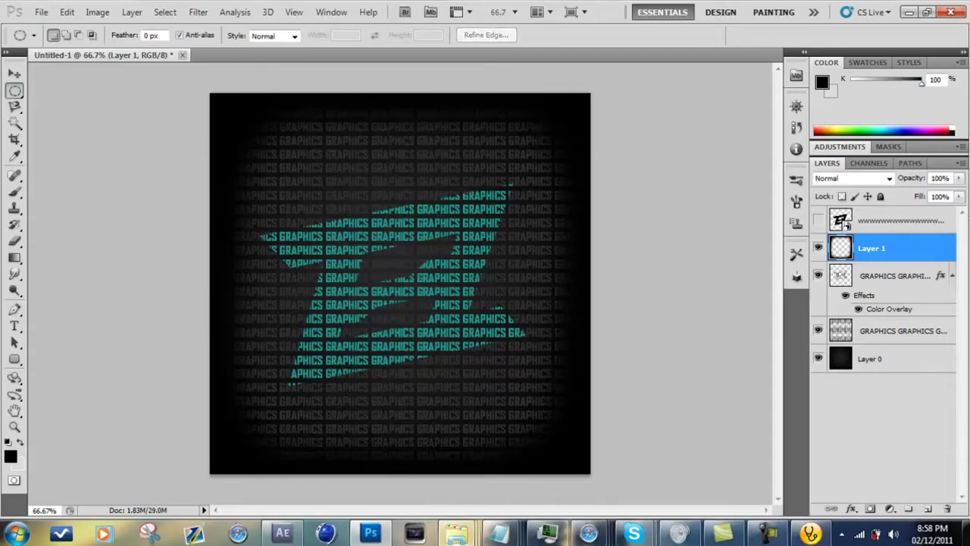
# - Lower Layer 1's opacity to 42%
pyautogui.click(958, 177)
pyautogui.moveTo(957, 196); pyautogui.dragTo(920, 195)
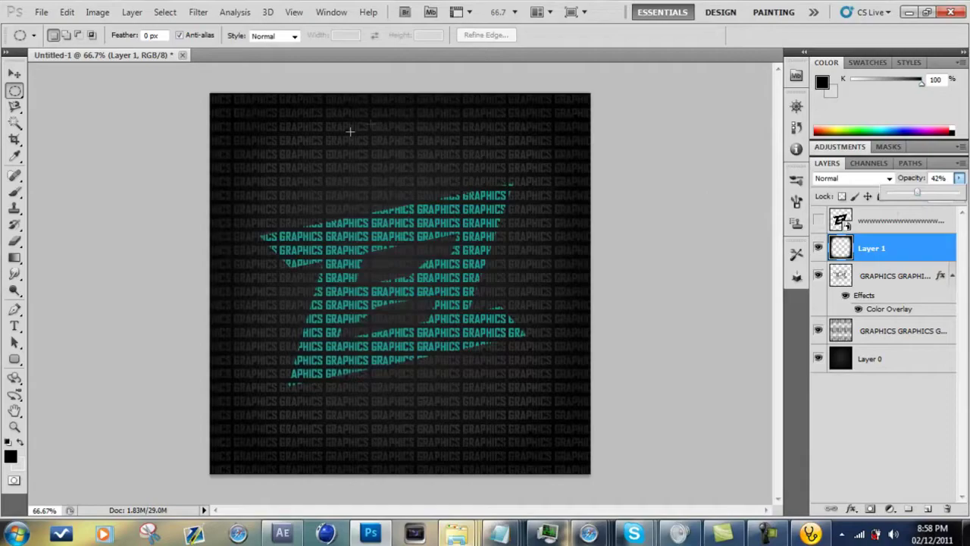